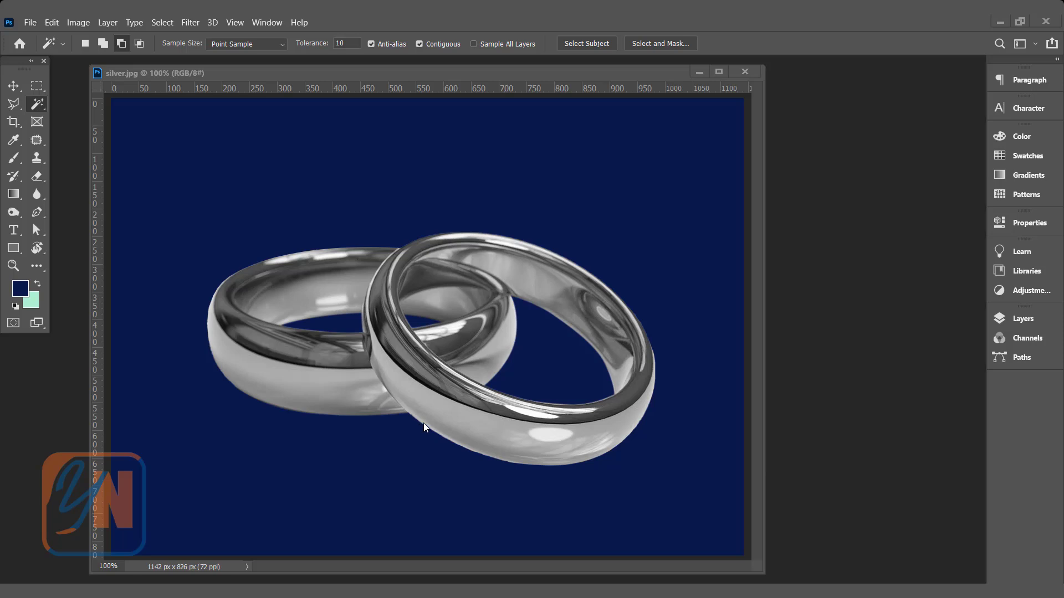
- Select both silver rings by boxing them with the Object Selection Tool
left_click(1039, 322)
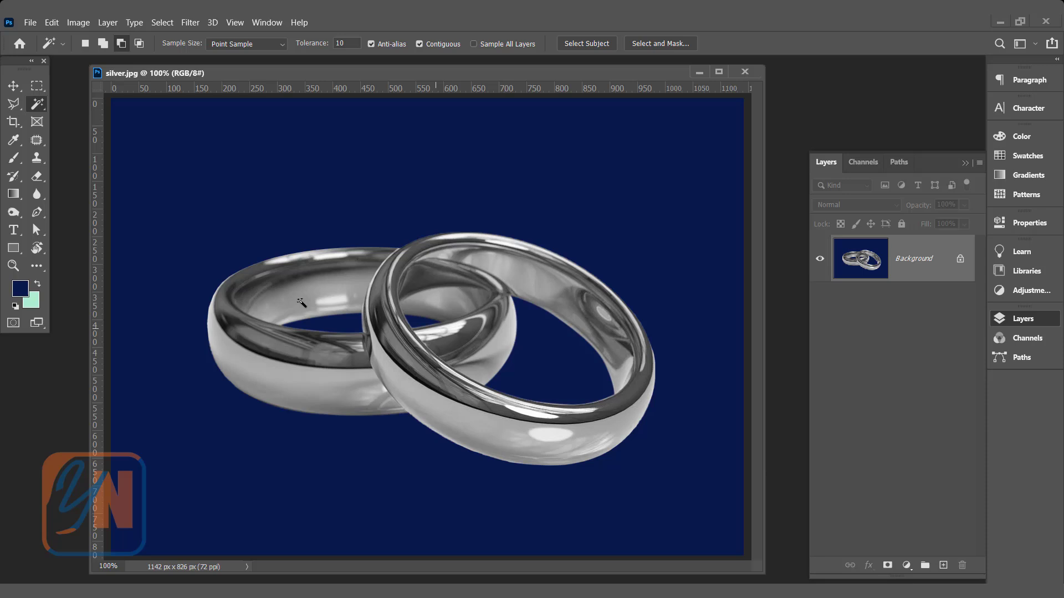
right_click(41, 103)
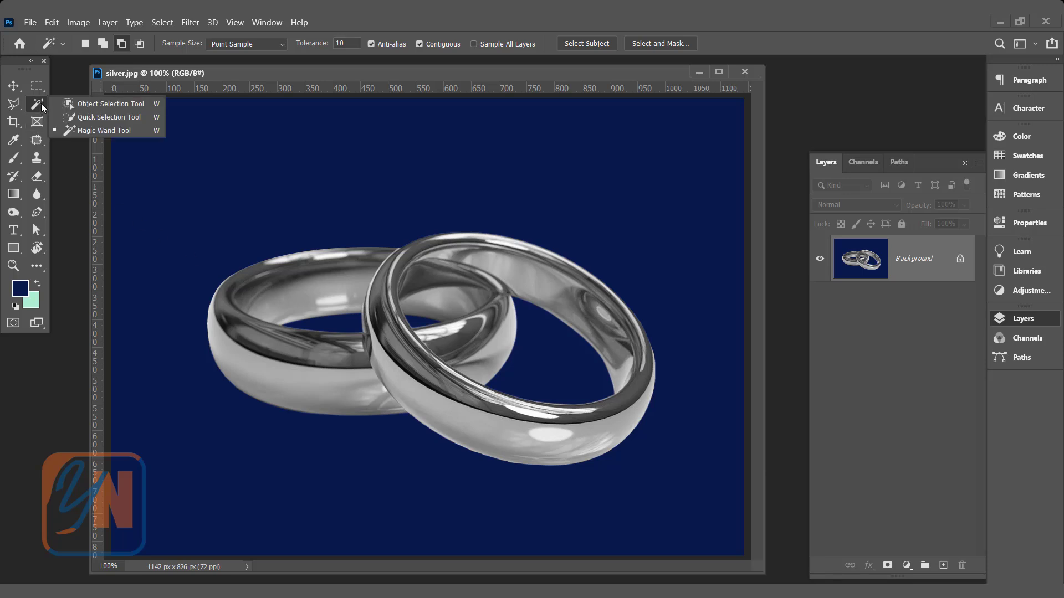
left_click(115, 103)
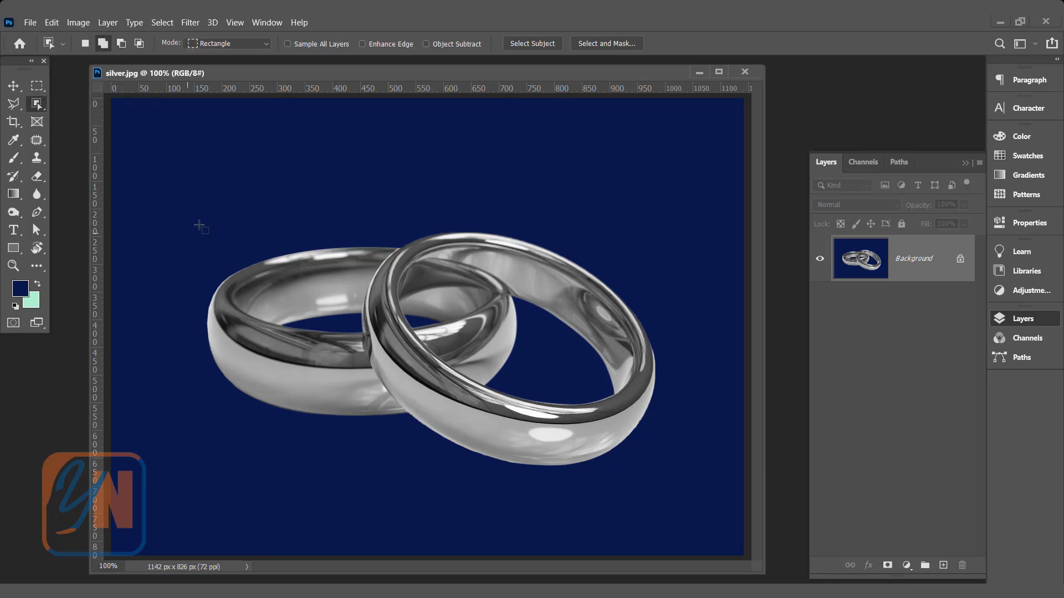
left_click_drag(192, 189, 677, 485)
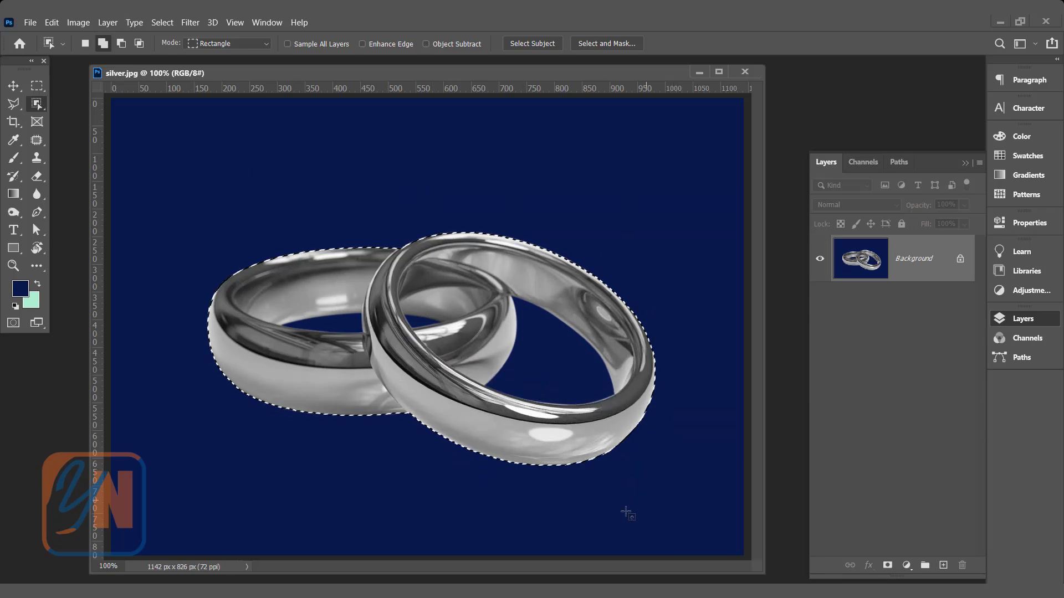
- Subtract both rings' inner holes and the gap between them using Magic Wand
right_click(41, 105)
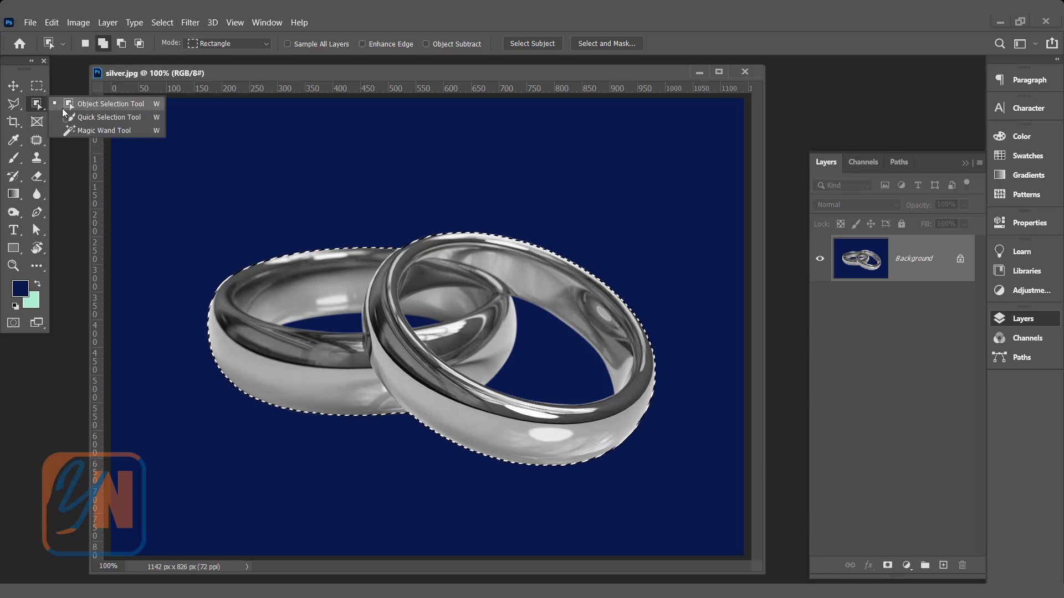
left_click(89, 132)
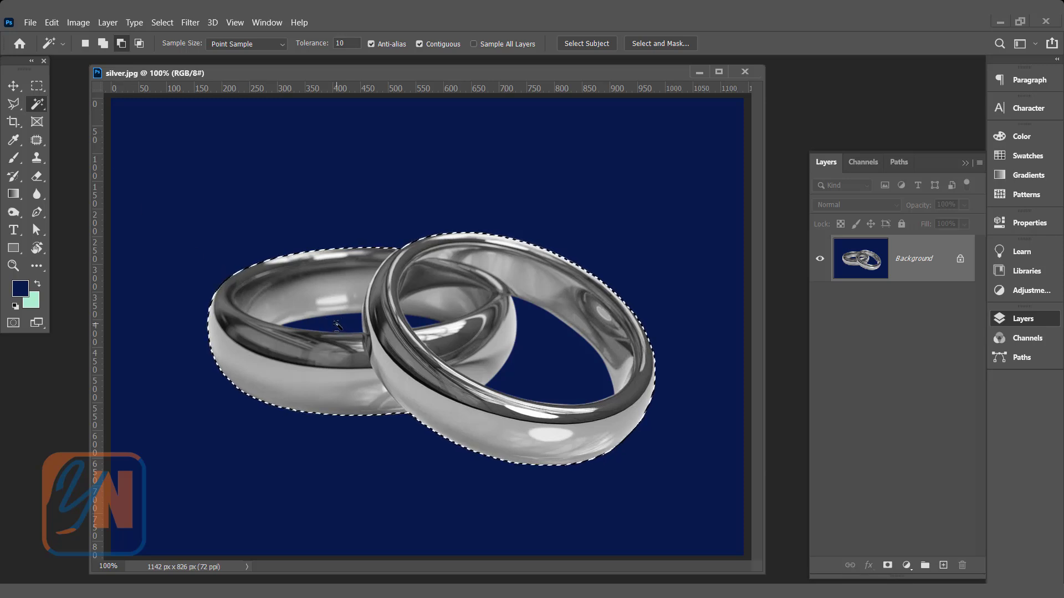
left_click(121, 44)
left_click(340, 324)
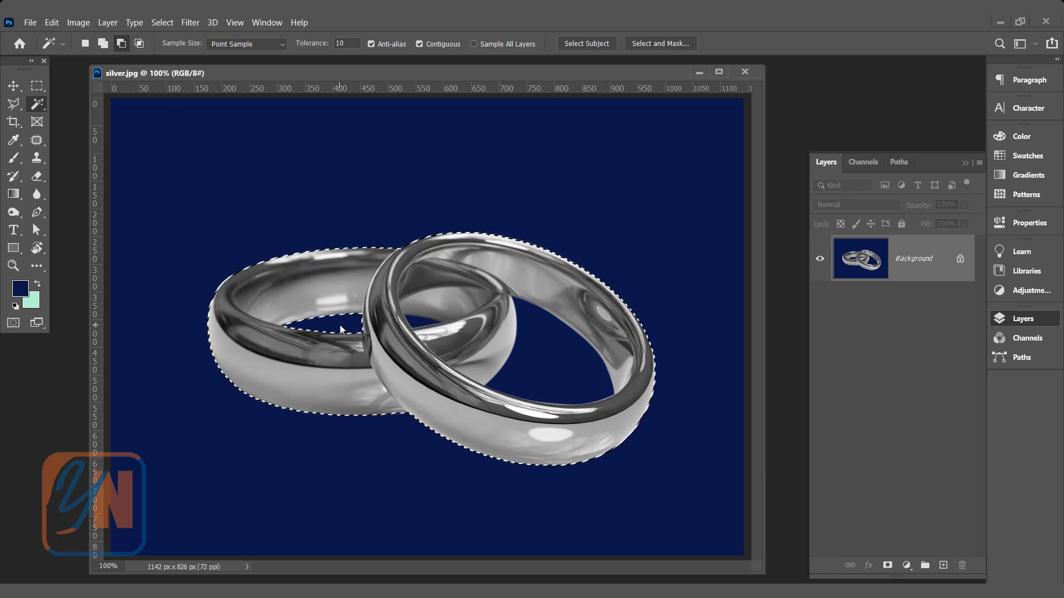
left_click(413, 325)
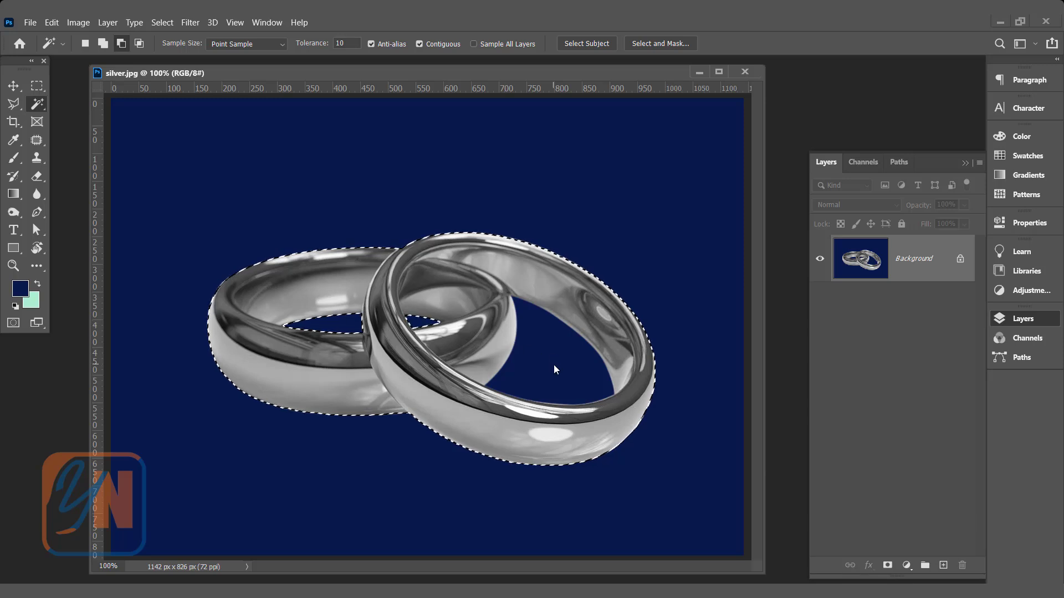
left_click(553, 365)
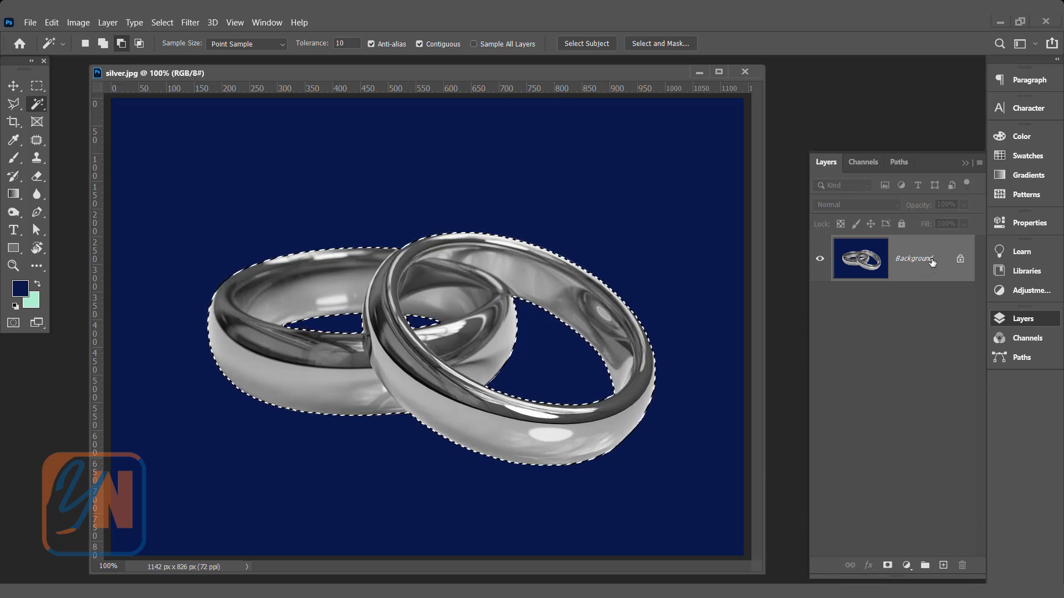
- Duplicate Background and mask the copy to the ring selection, toggling Background's visibility to check
left_click_drag(933, 262, 946, 571)
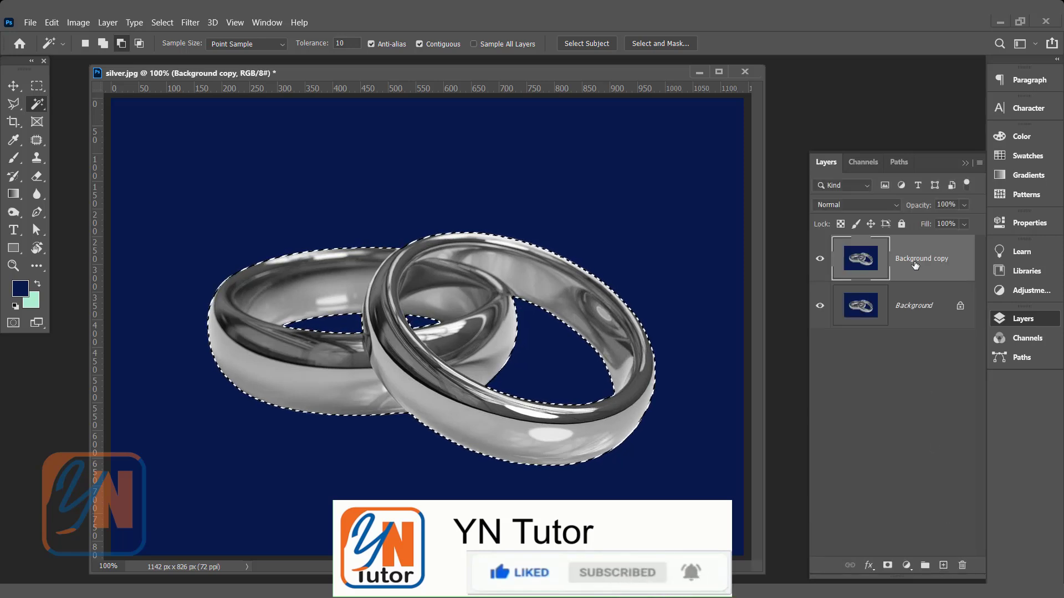
left_click(887, 565)
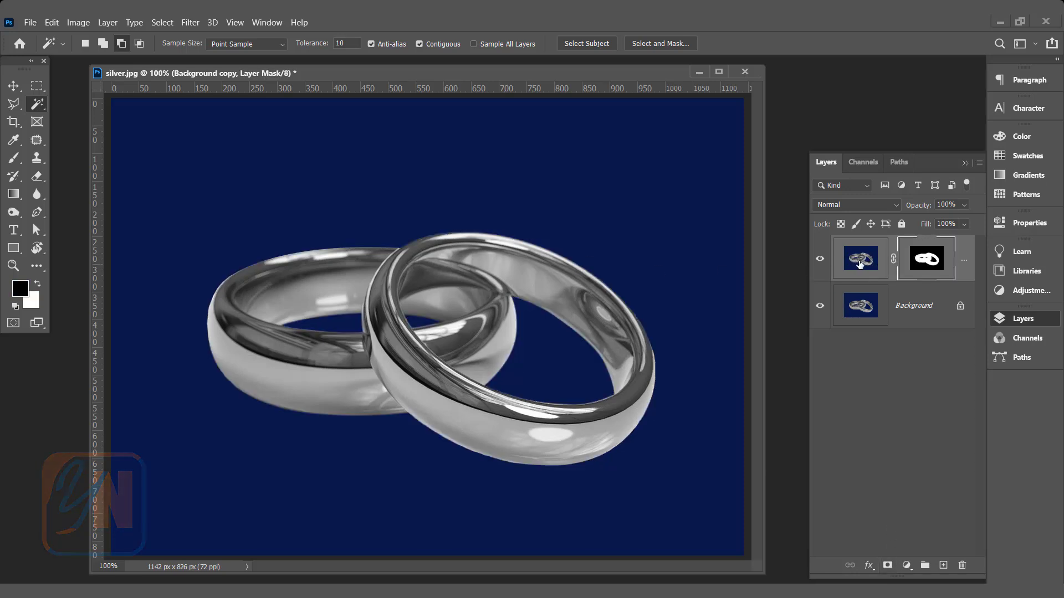
left_click(820, 307)
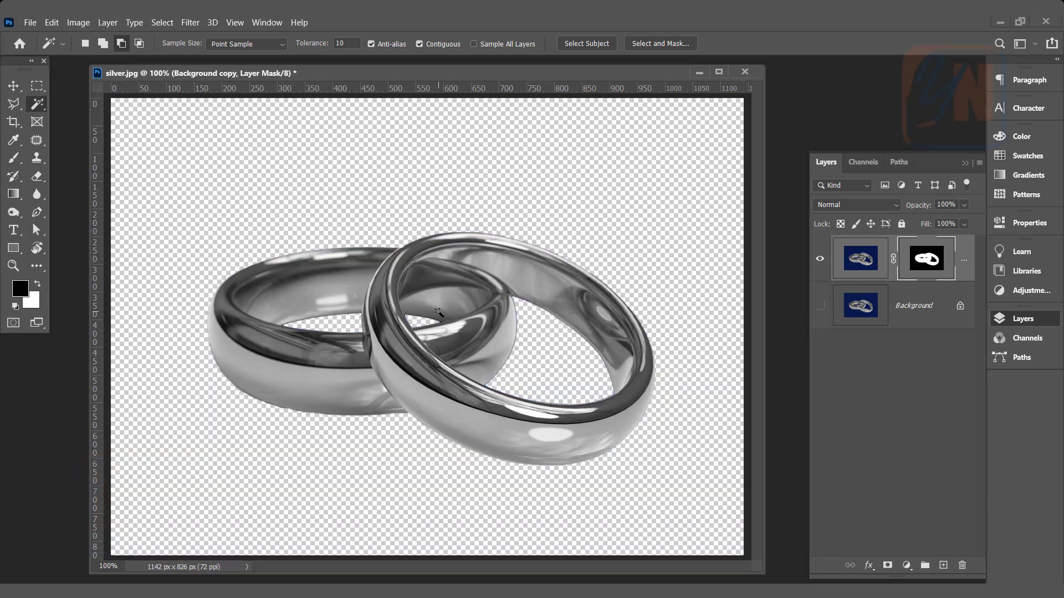
left_click(820, 306)
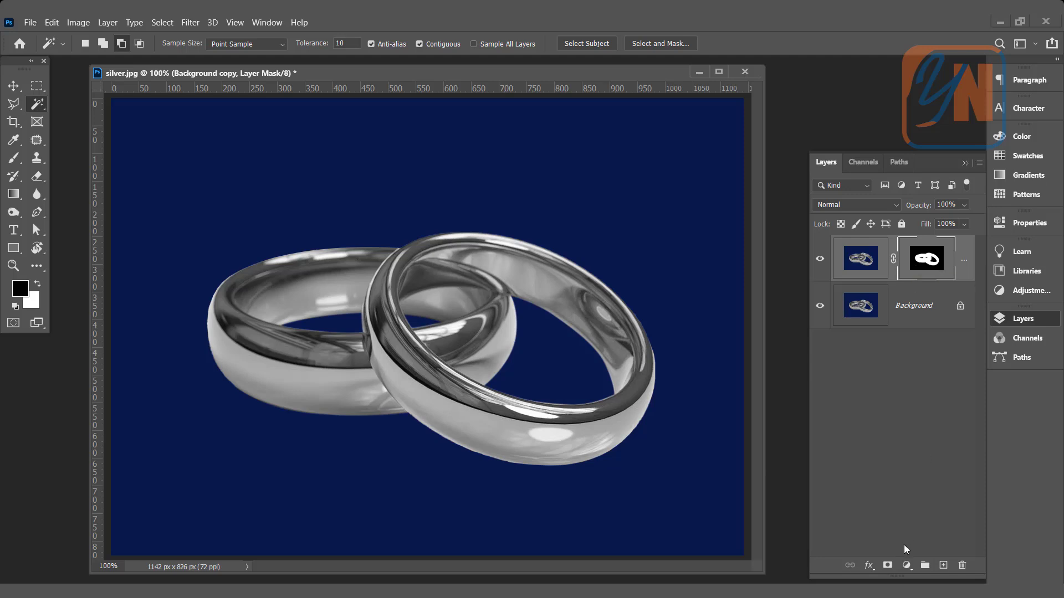
- Add a Solid Color fill layer set to gold #ac8307
left_click(906, 566)
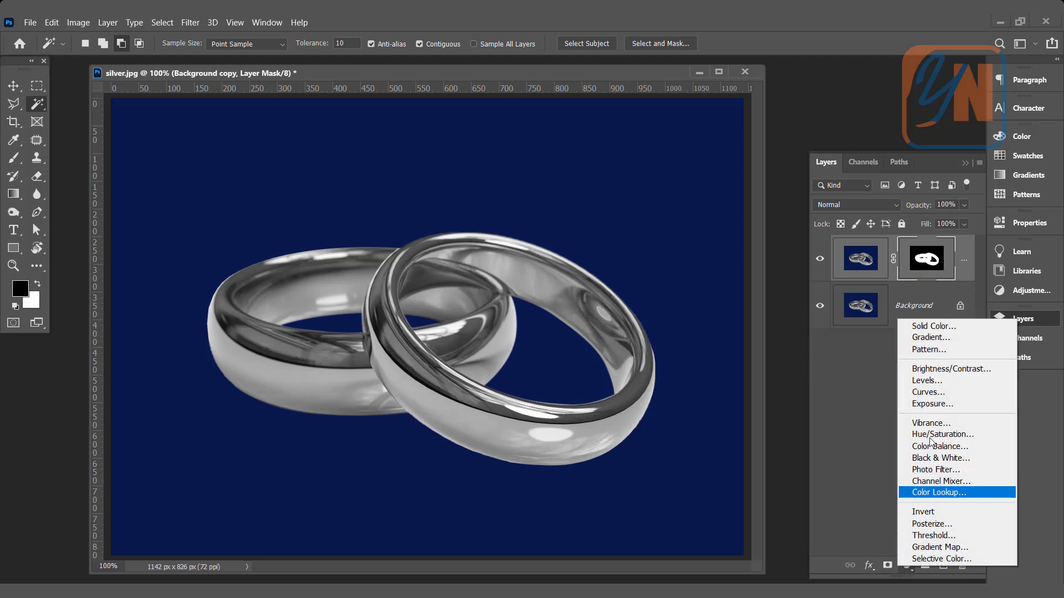
left_click(935, 327)
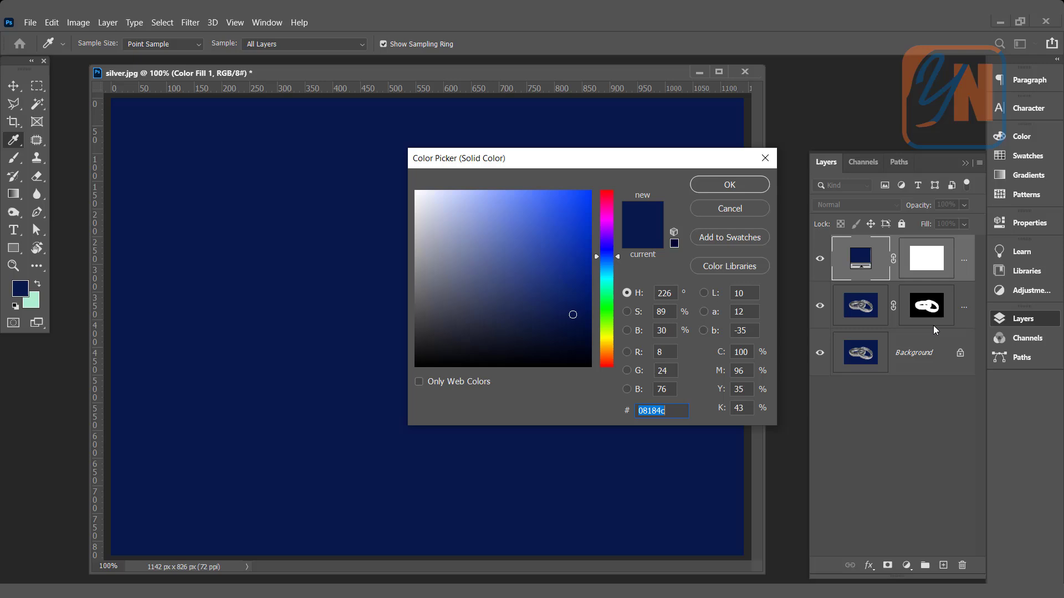
left_click_drag(646, 162, 784, 121)
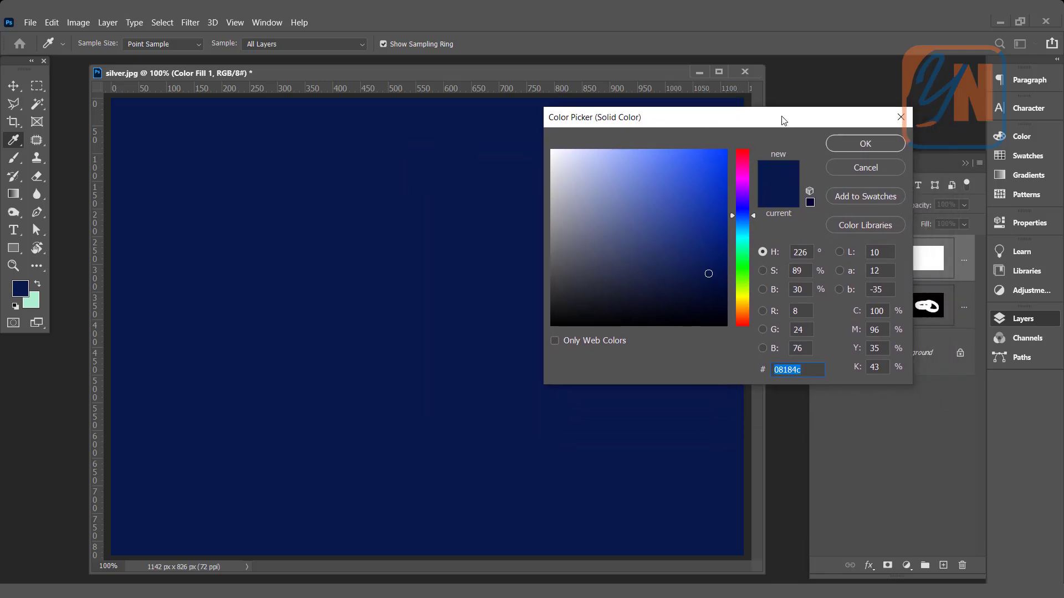
left_click(743, 303)
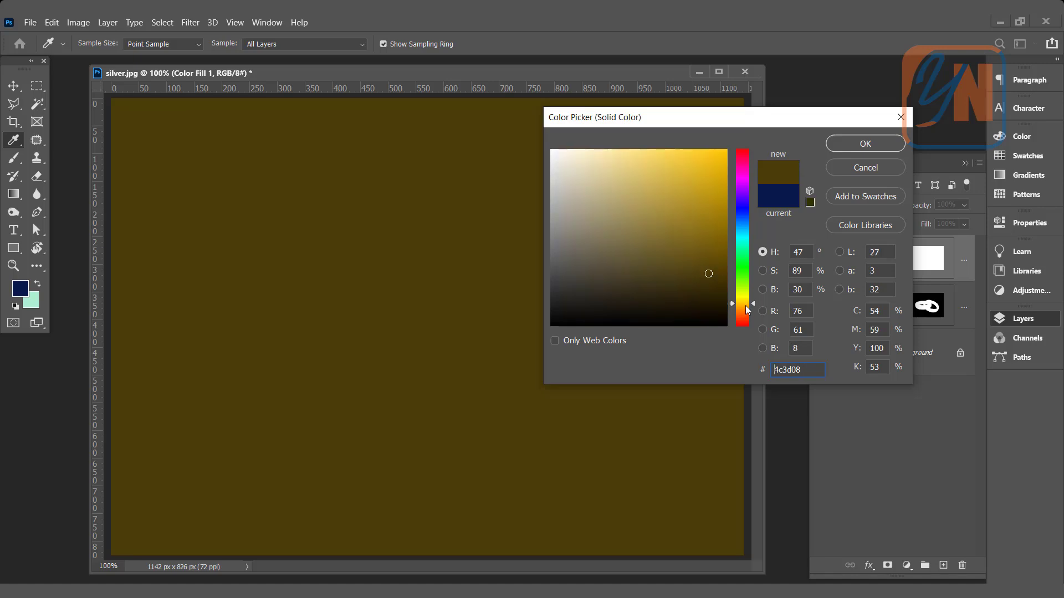
left_click(719, 202)
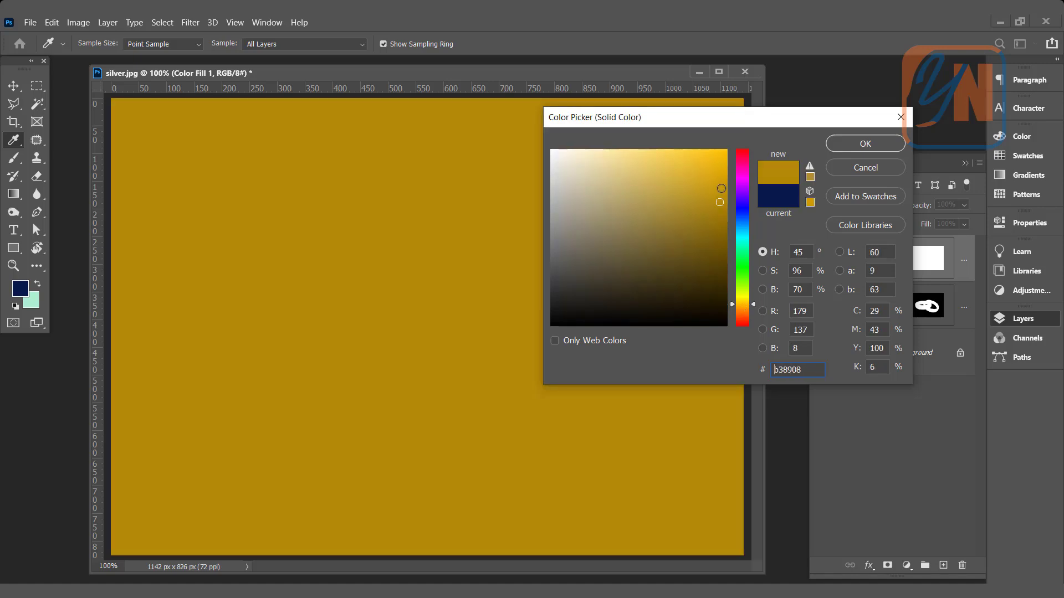
left_click(722, 203)
left_click(720, 208)
left_click(857, 144)
key("w")
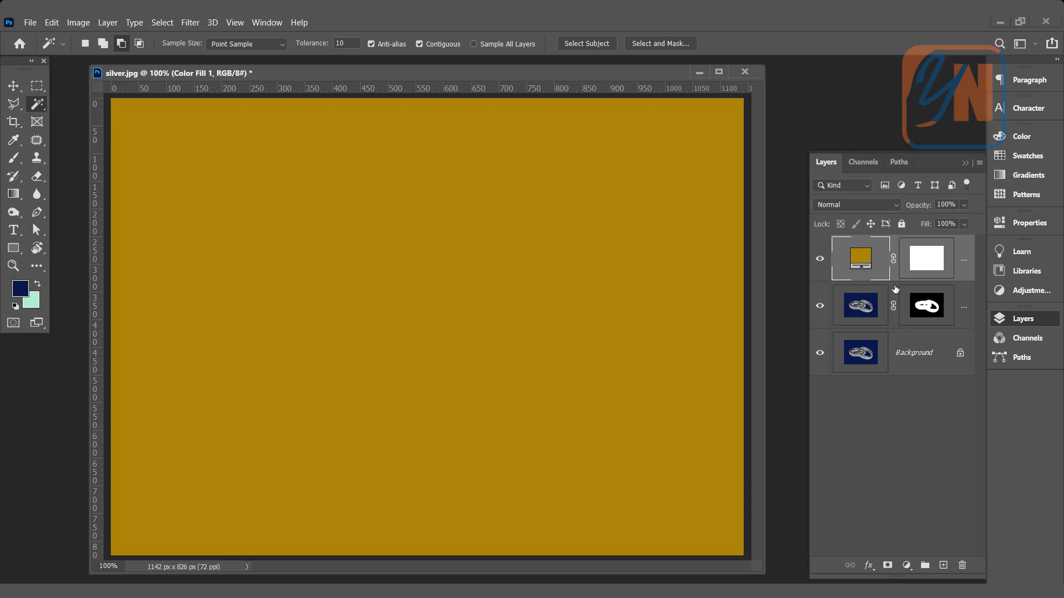
- Alt-click between Color Fill 1 and the masked rings layer to make a clipping mask
key("alt")
left_click(896, 278, "alt")
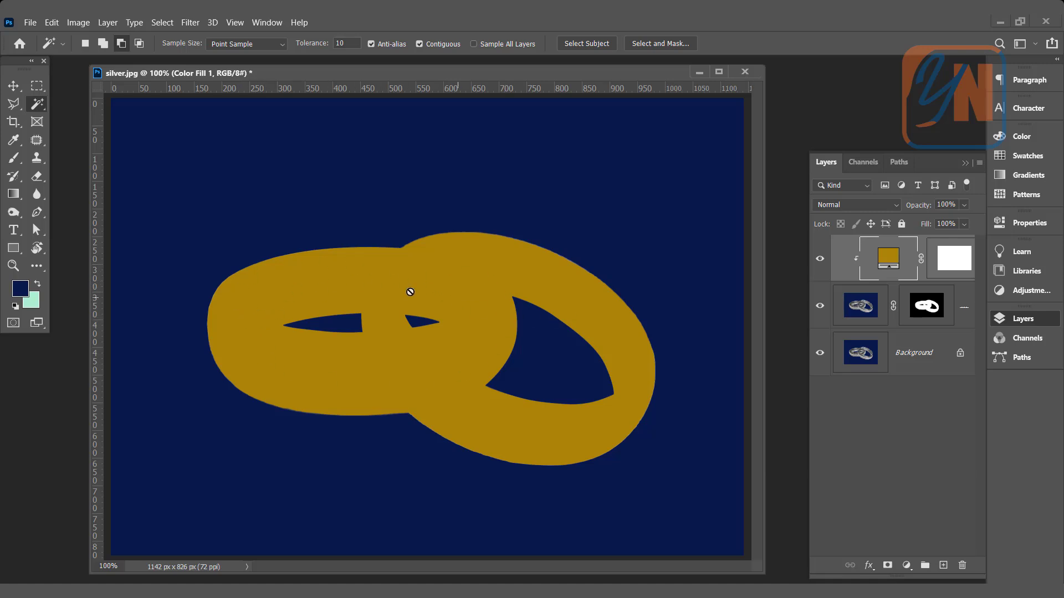
- Set Color Fill 1 to Vivid Light blend mode at 73% opacity
left_click(891, 205)
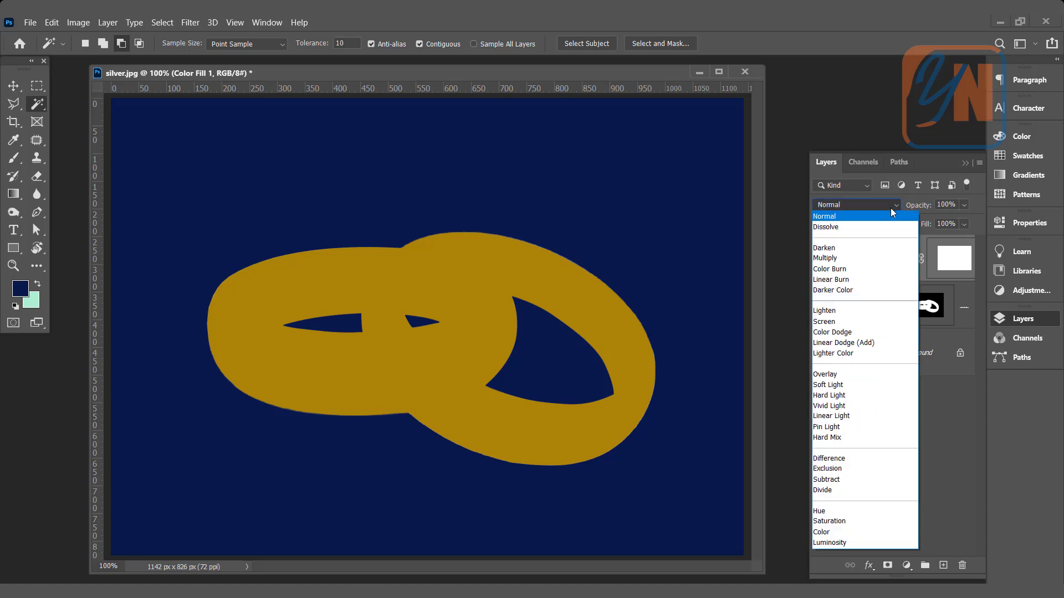
left_click(844, 408)
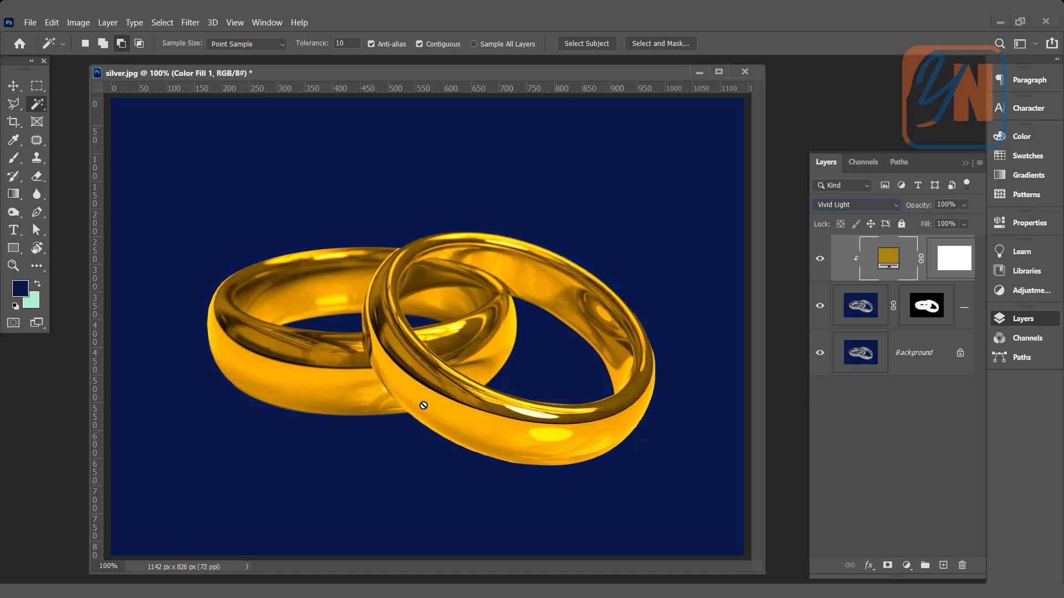
left_click(964, 205)
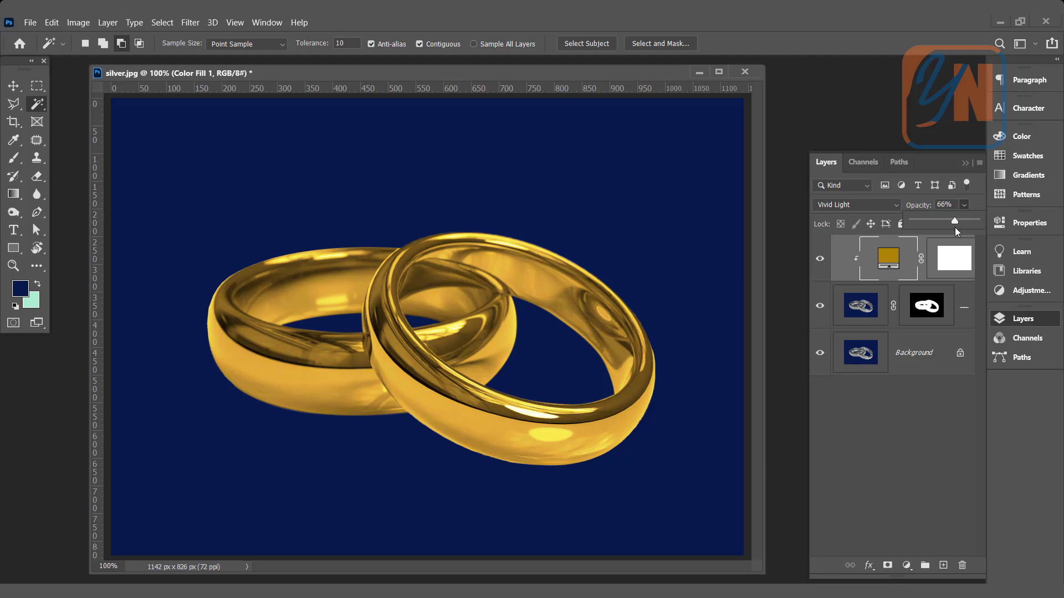
left_click_drag(957, 229, 961, 222)
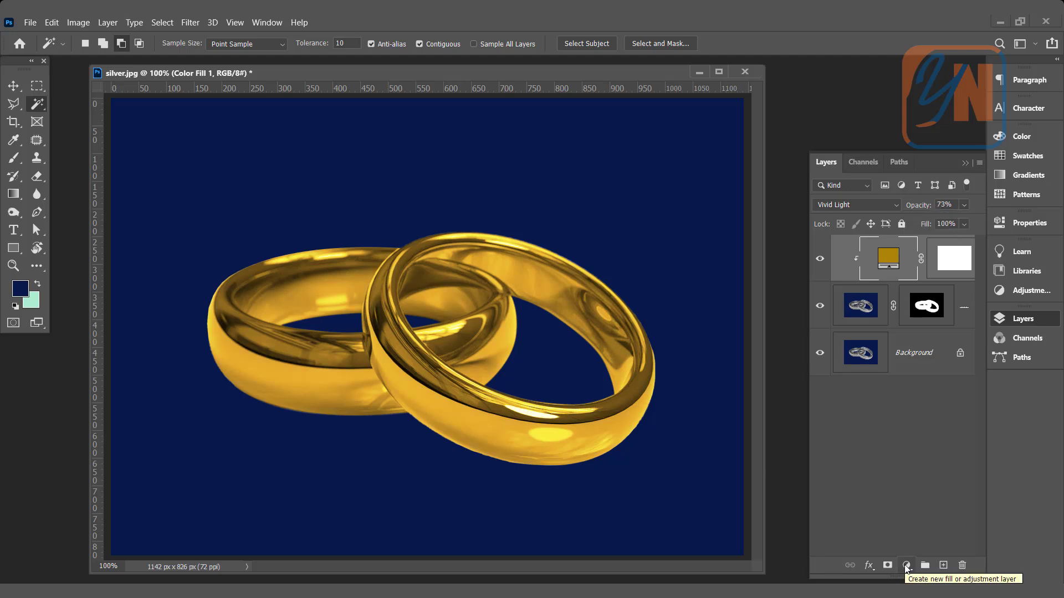
- Add a Hue/Saturation layer clipped to the rings with Hue set to +5
left_click(906, 566)
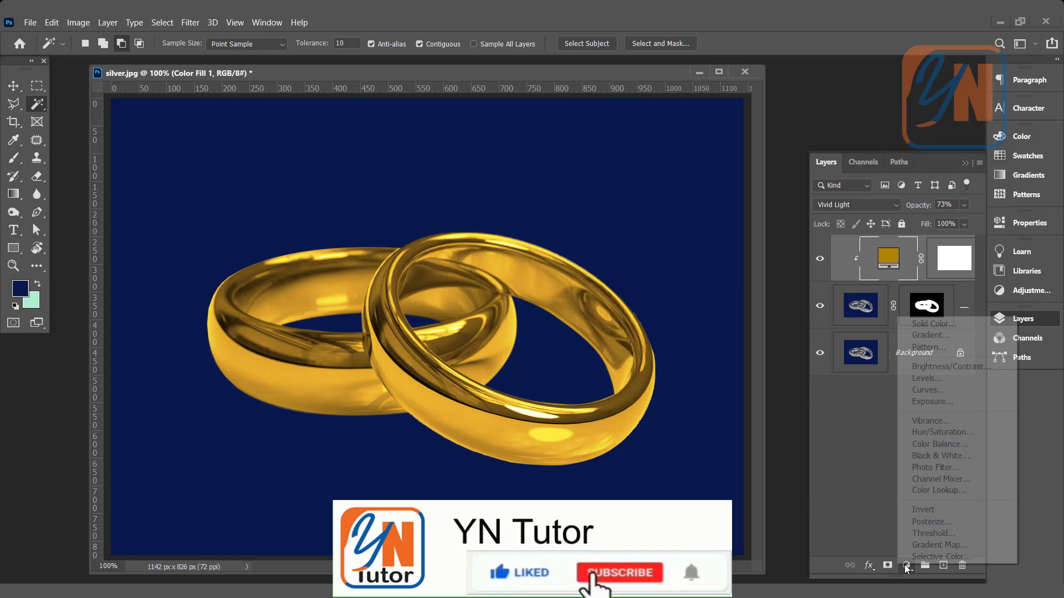
left_click(937, 432)
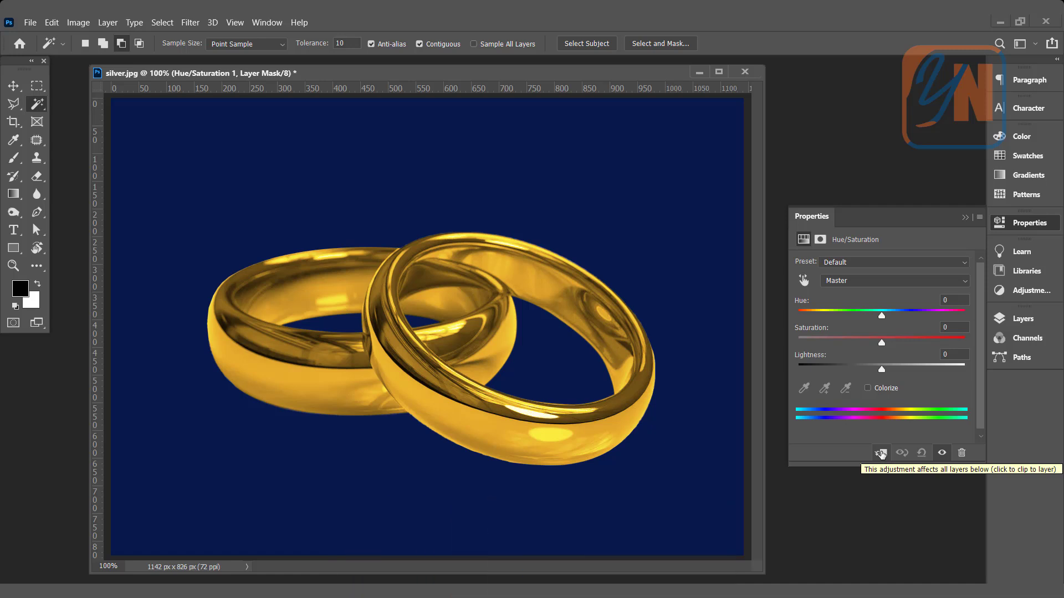
left_click(881, 453)
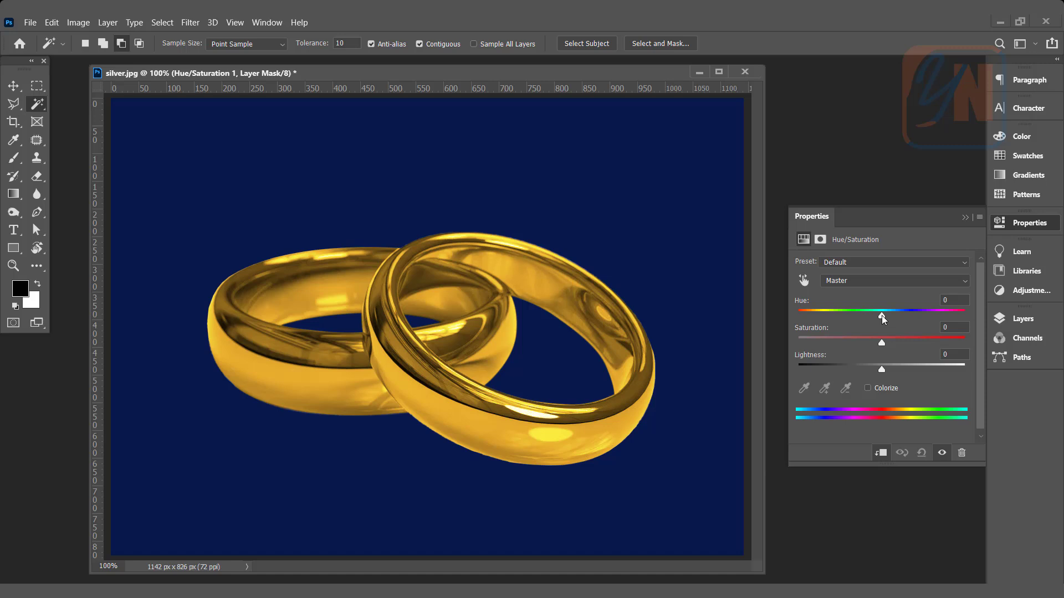
left_click_drag(881, 316, 888, 327)
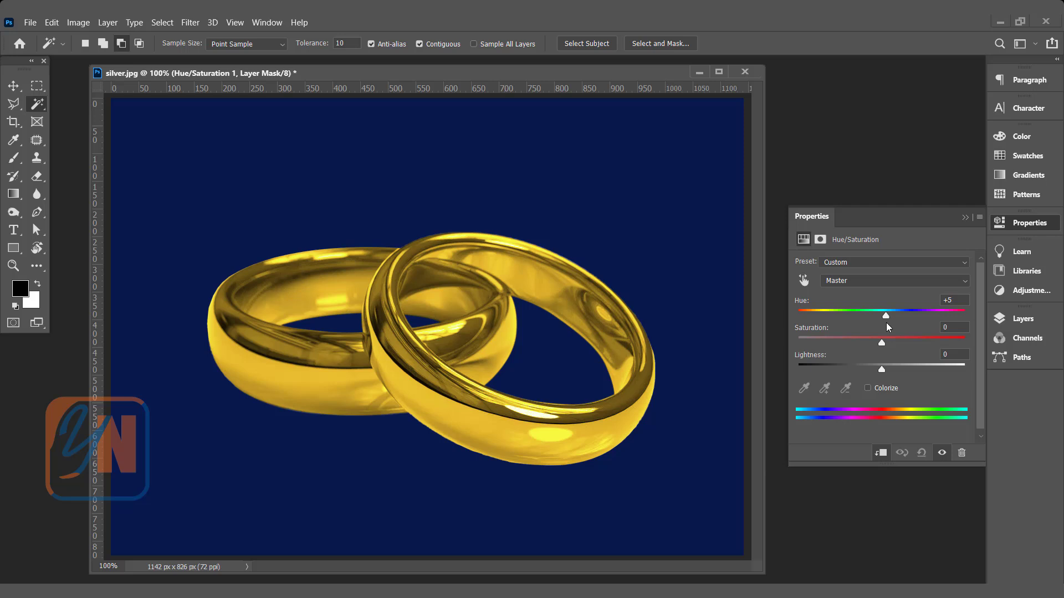
left_click(964, 218)
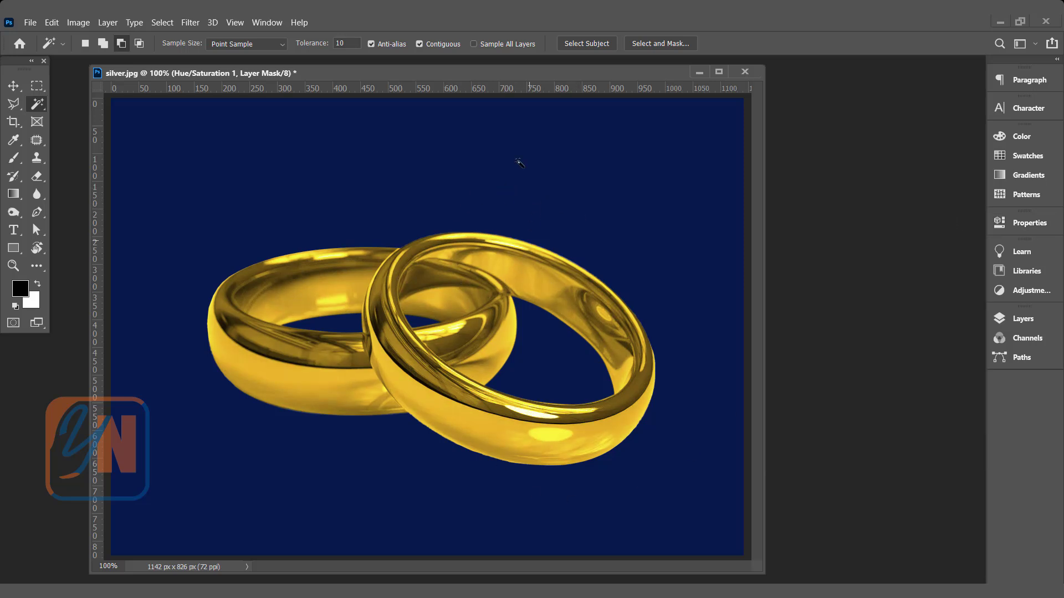
- Duplicate the document as 'silver copy' and bring its window into view
left_click_drag(448, 74, 426, 78)
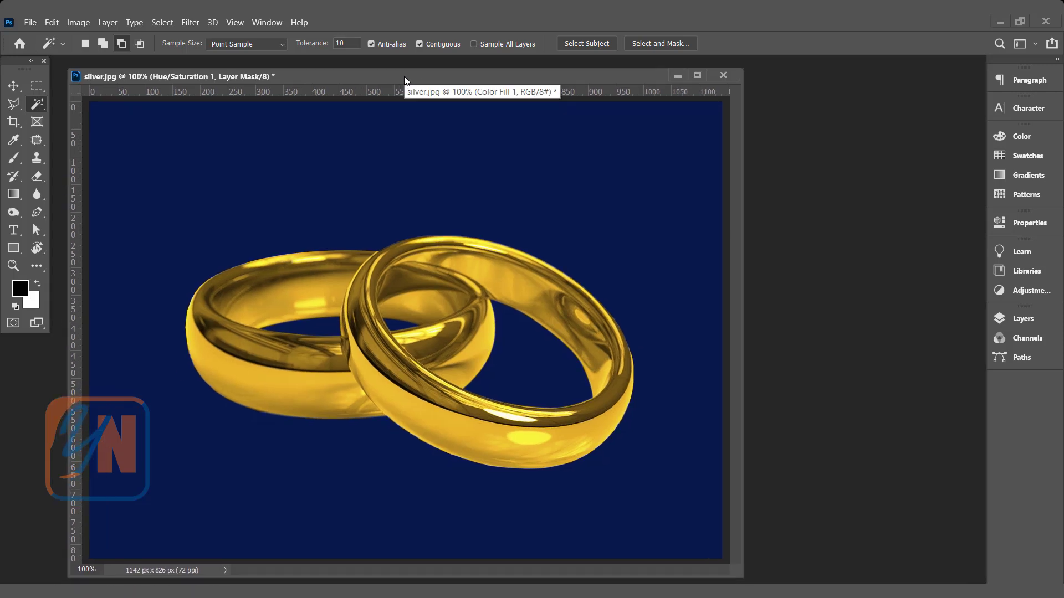
right_click(404, 75)
left_click(420, 85)
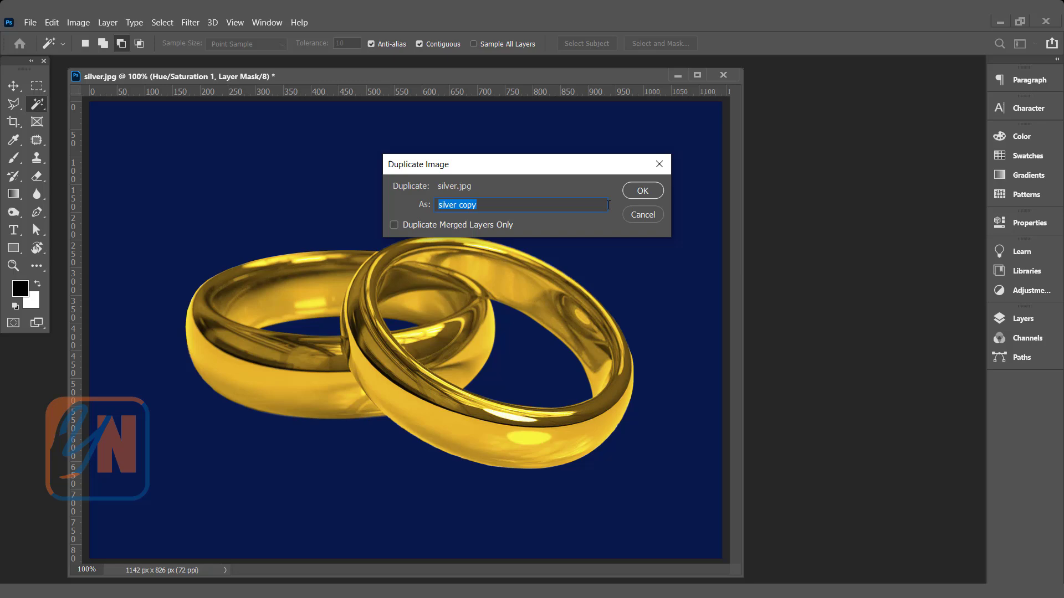
left_click(641, 191)
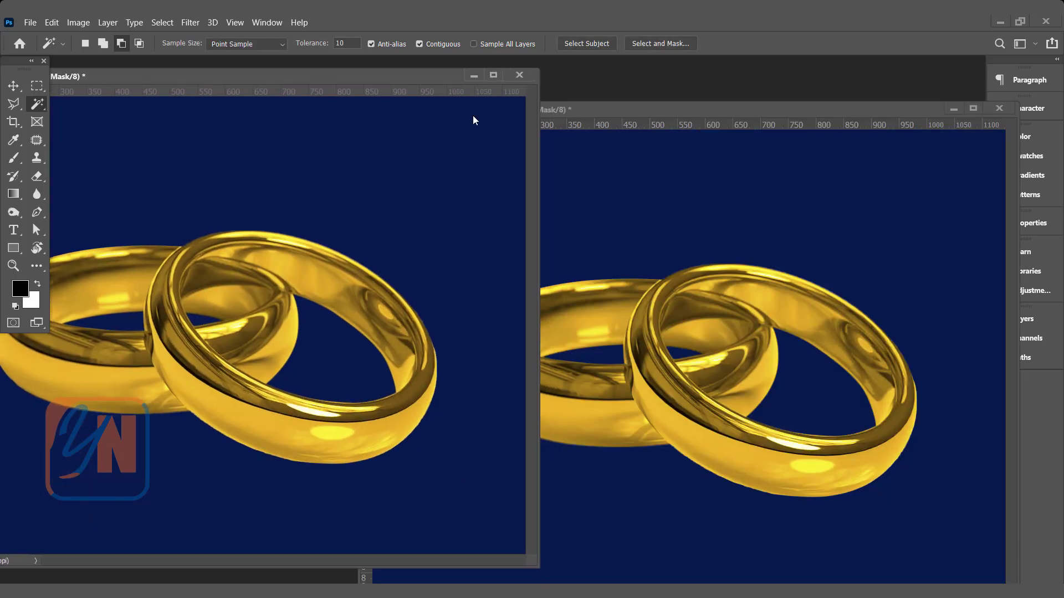
left_click_drag(634, 111, 477, 113)
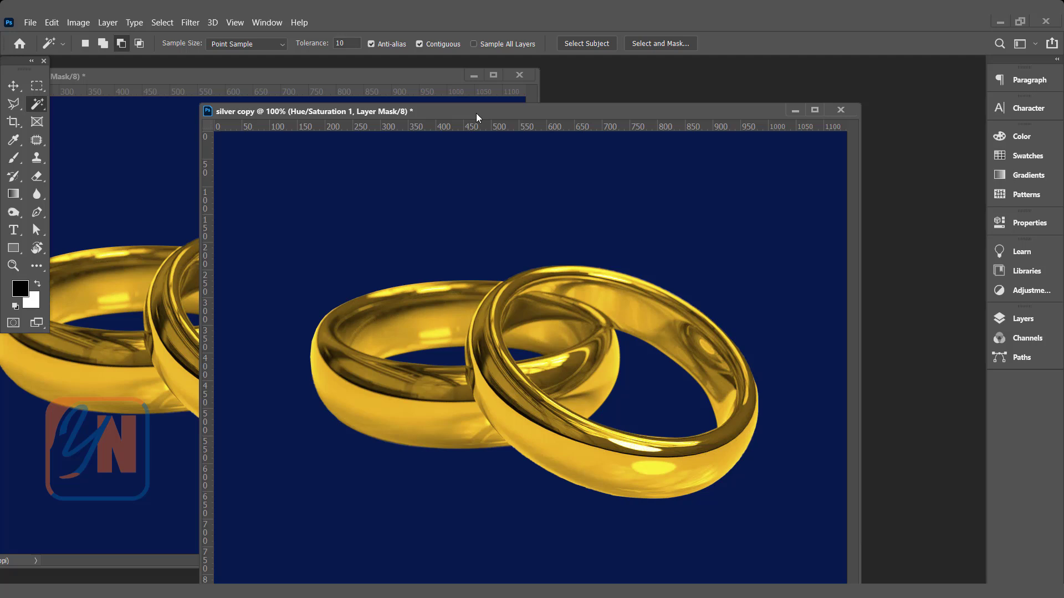
- Delete all layers above Background in silver copy and fit the image to the window
left_click(1022, 316)
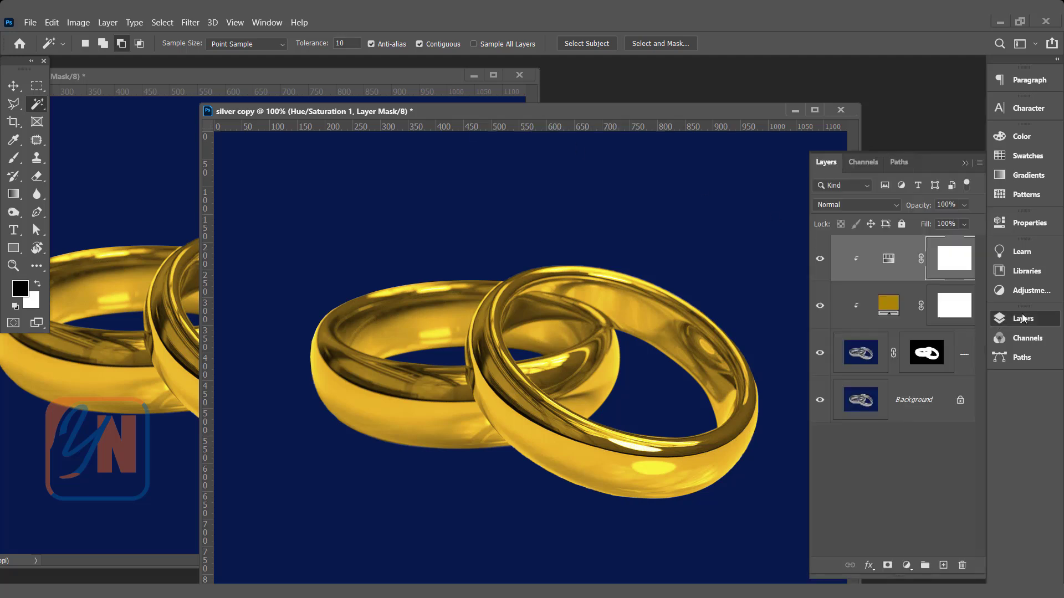
left_click(962, 356)
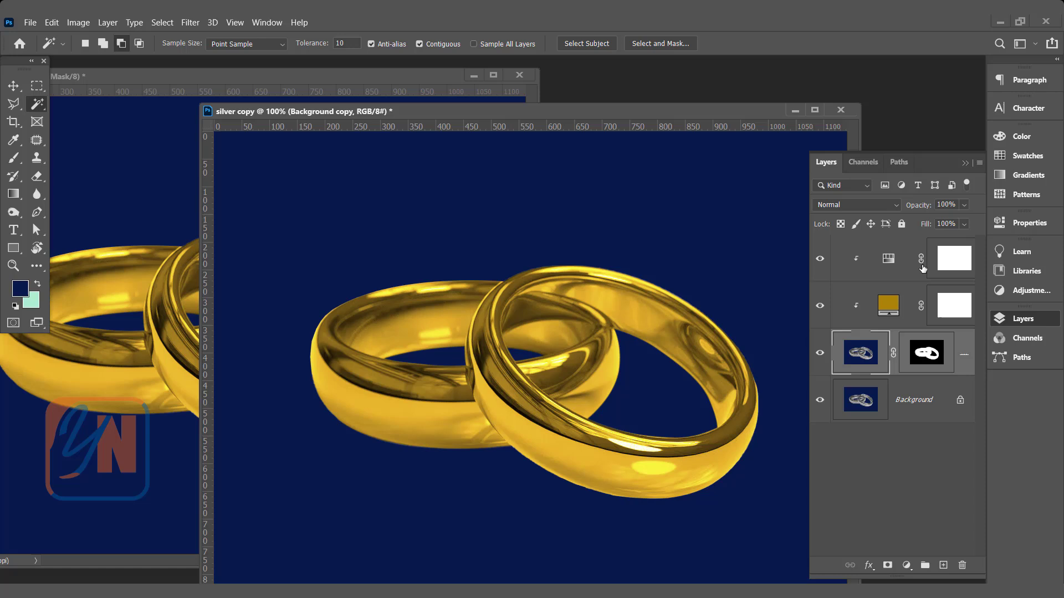
left_click(921, 259)
left_click(906, 273)
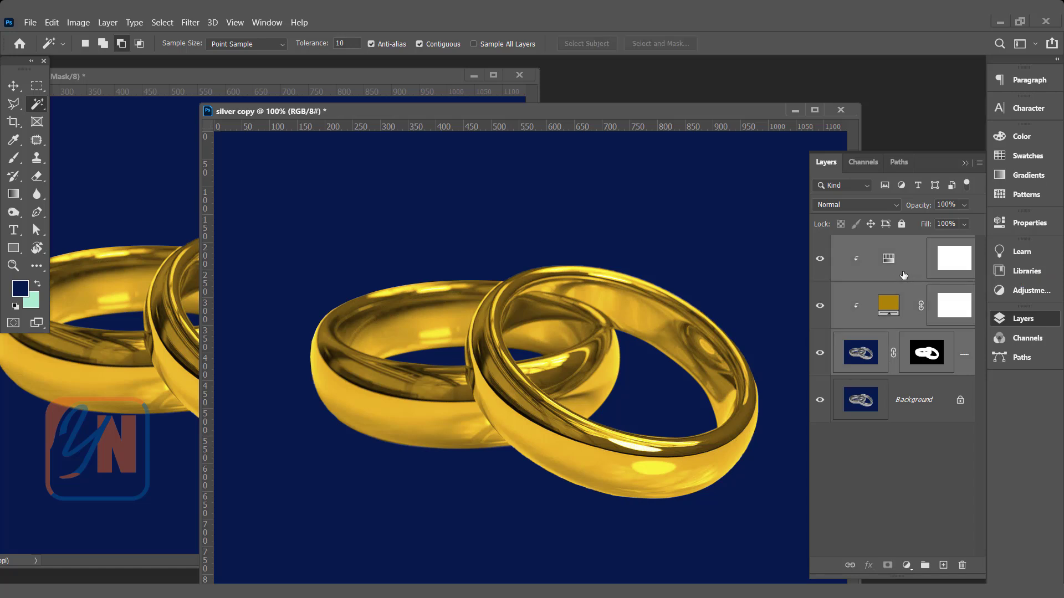
left_click_drag(905, 275, 960, 566)
key("ctrl+0")
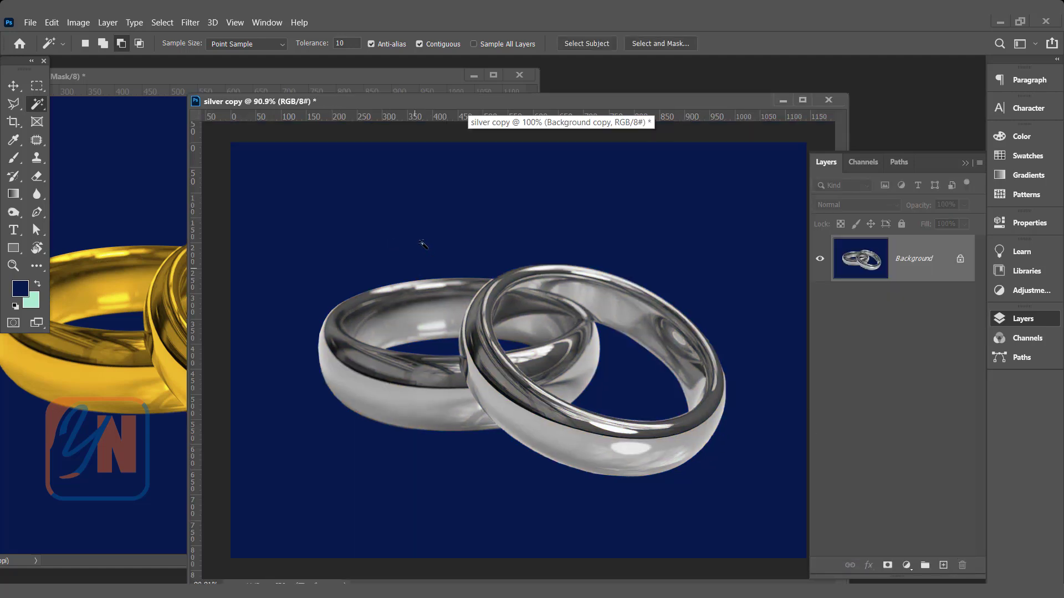
- Box both rings with the Object Selection Tool to select them
right_click(37, 106)
left_click(105, 104)
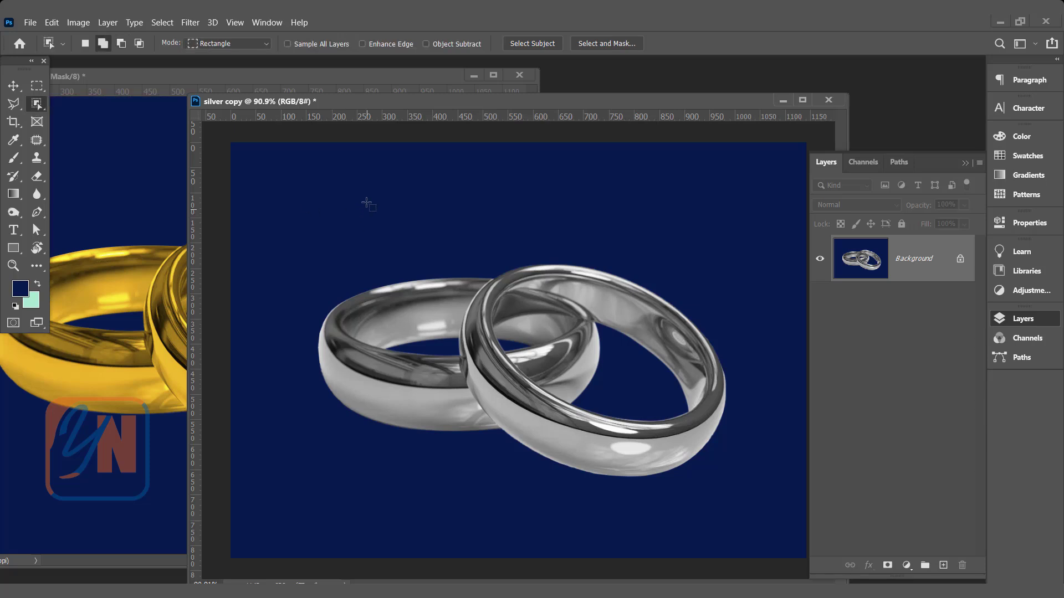
left_click_drag(309, 206, 762, 493)
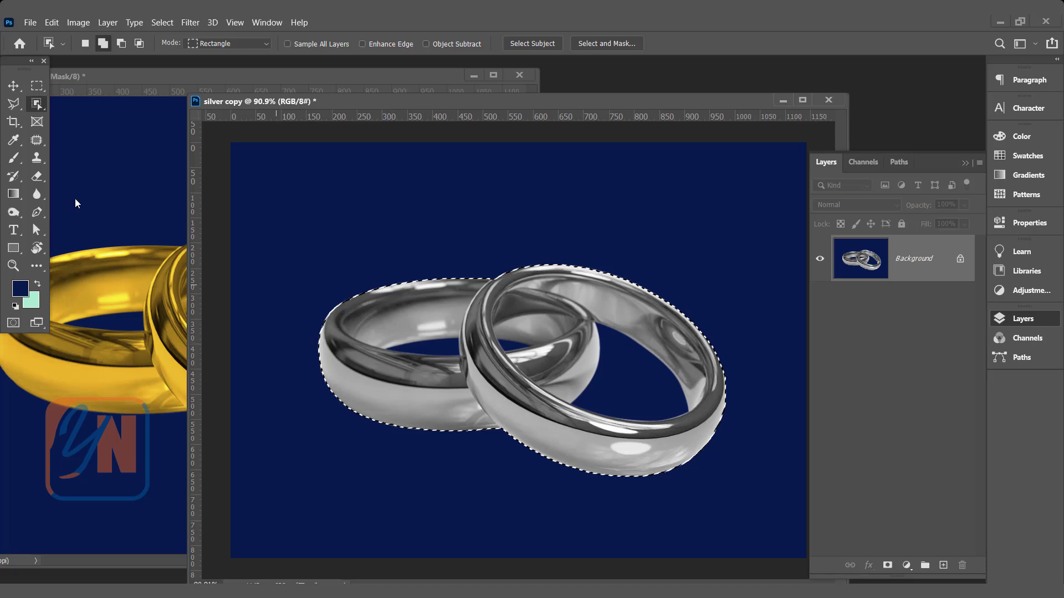
- Subtract both inner holes with Magic Wand, then duplicate Background as Background copy
right_click(40, 107)
left_click(83, 133)
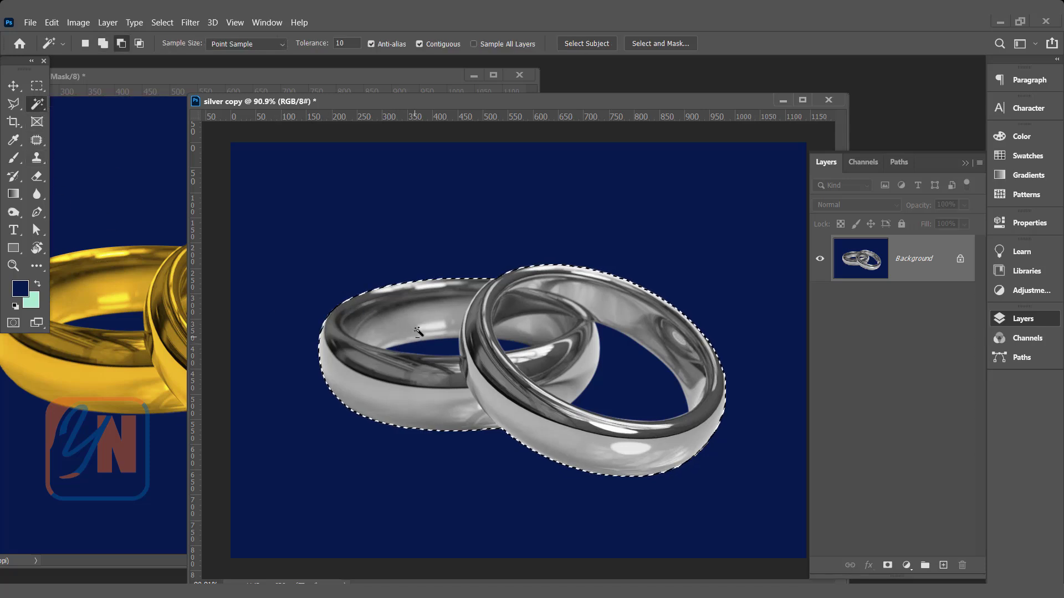
left_click(121, 44)
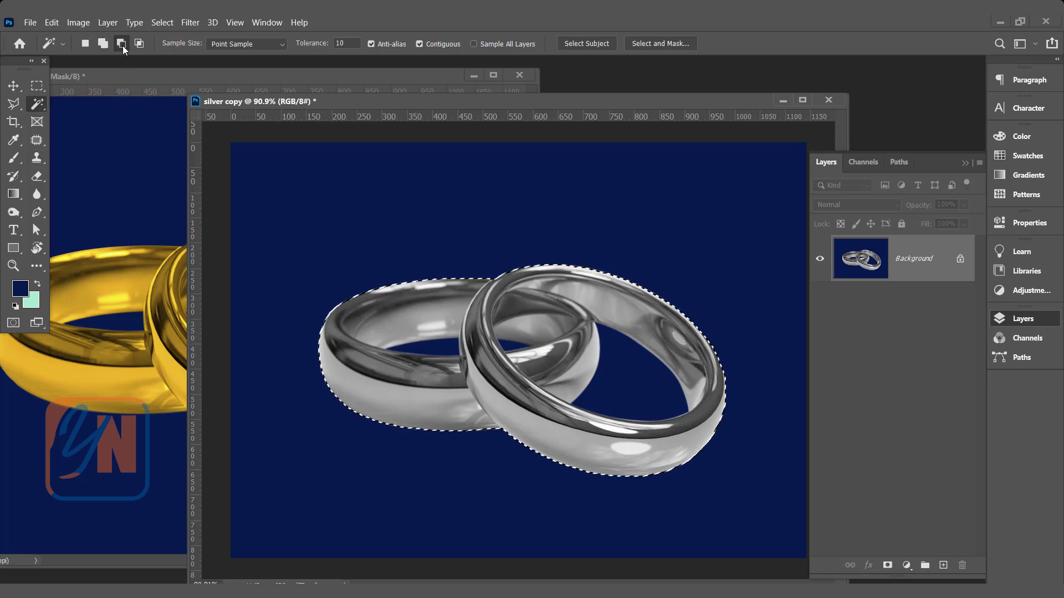
left_click(430, 346)
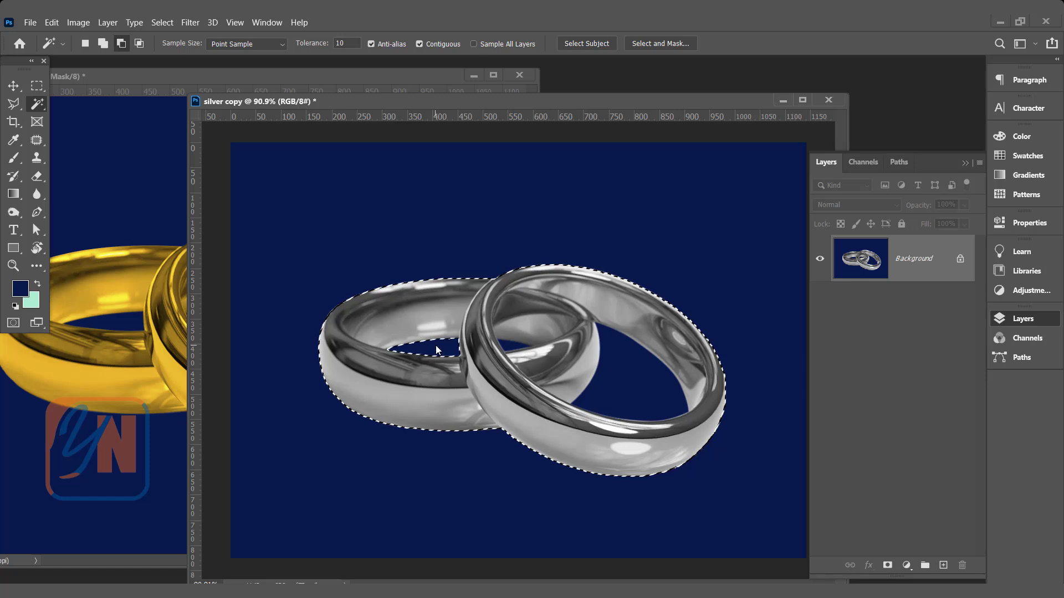
left_click(638, 388)
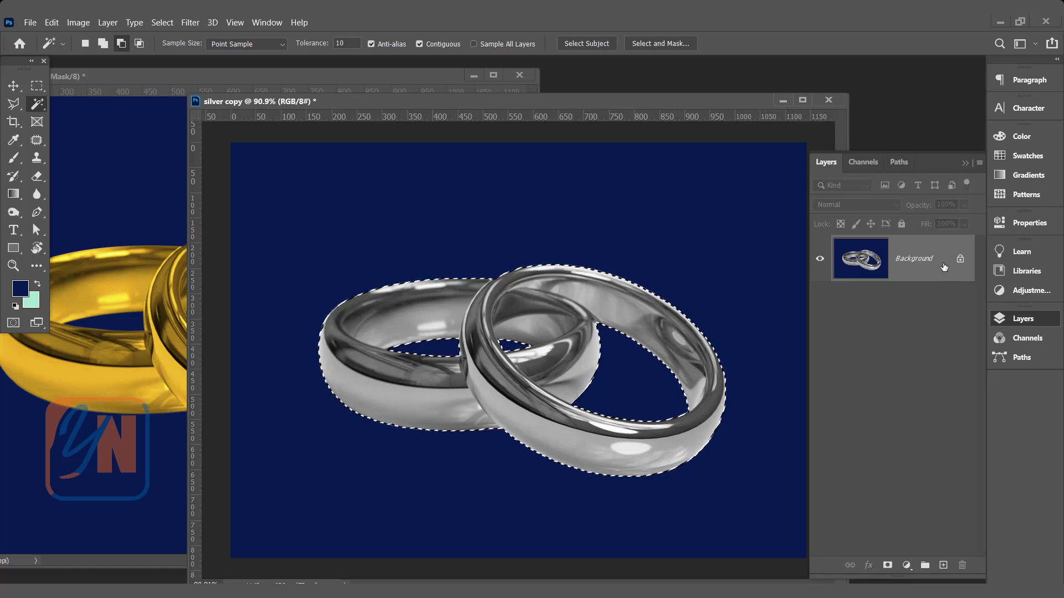
left_click_drag(944, 267, 945, 567)
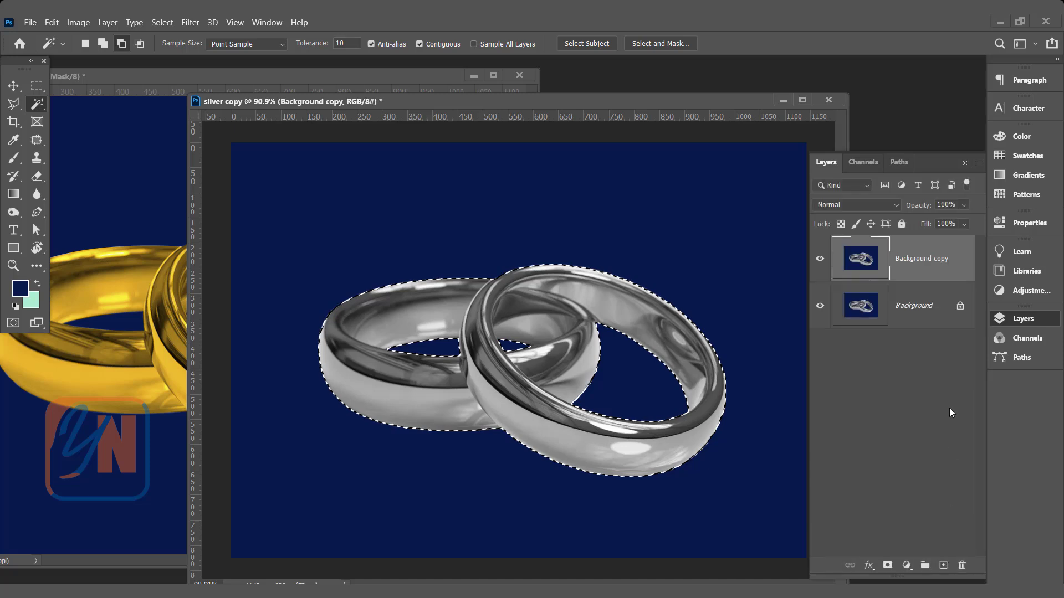
- Mask Background copy to the ring selection and add a default Curves adjustment layer
left_click(888, 565)
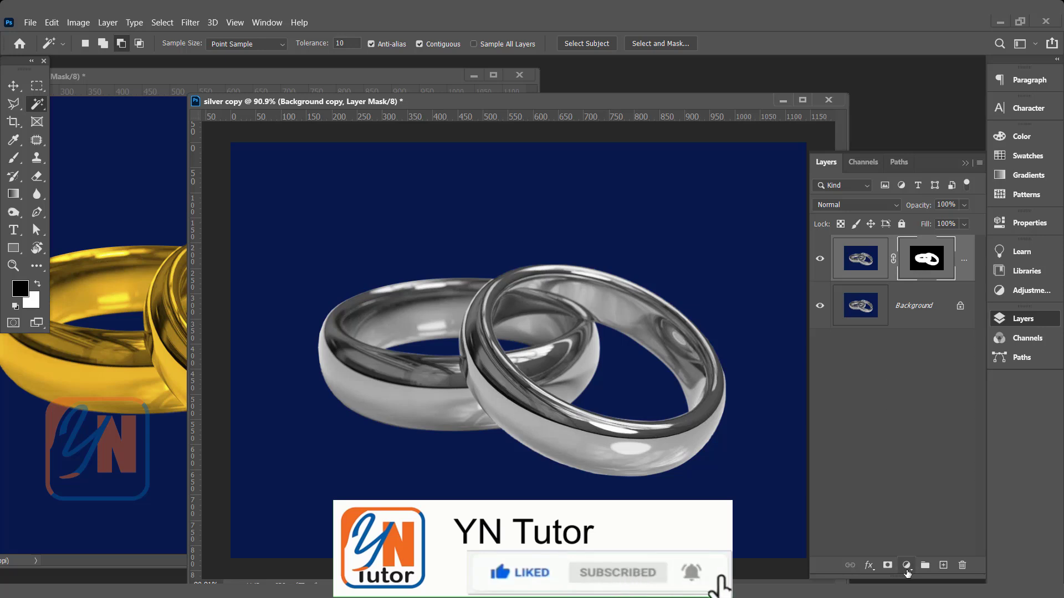
left_click(907, 566)
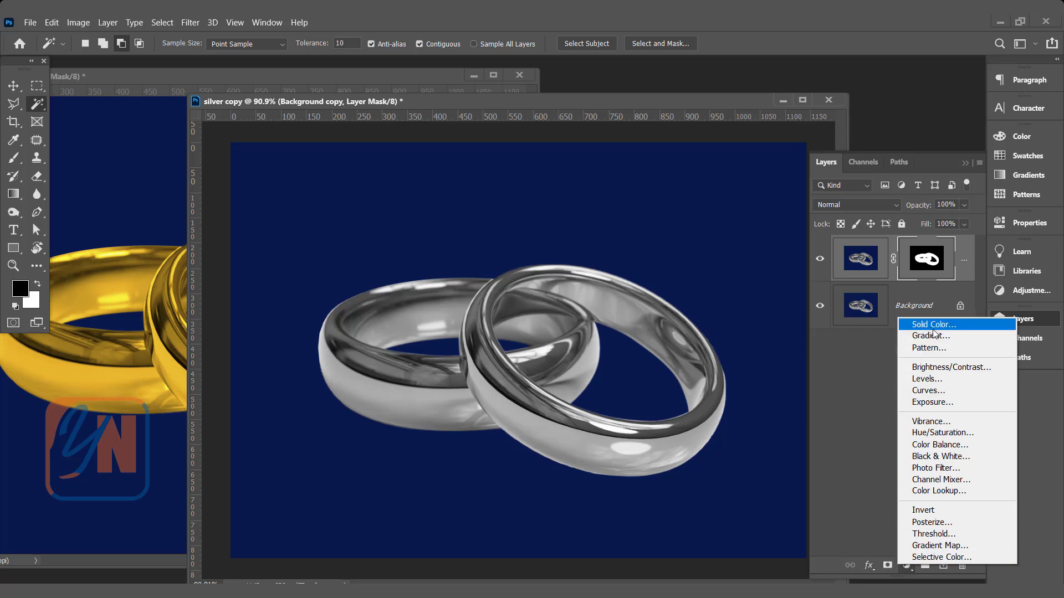
left_click(926, 391)
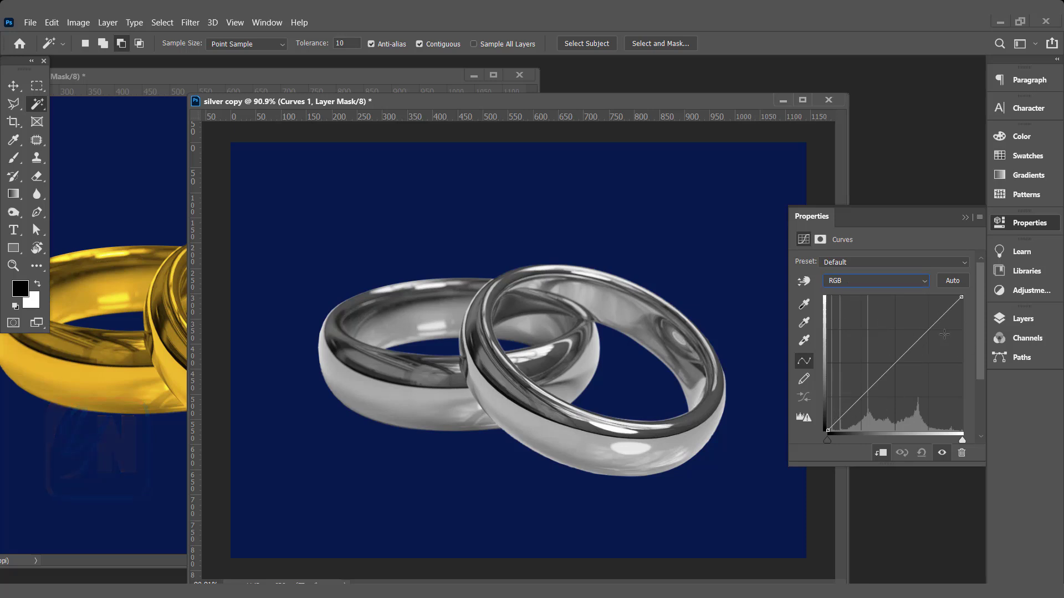
- Raise the Red channel curve in Curves 1 to warm the copy's rings
left_click(921, 284)
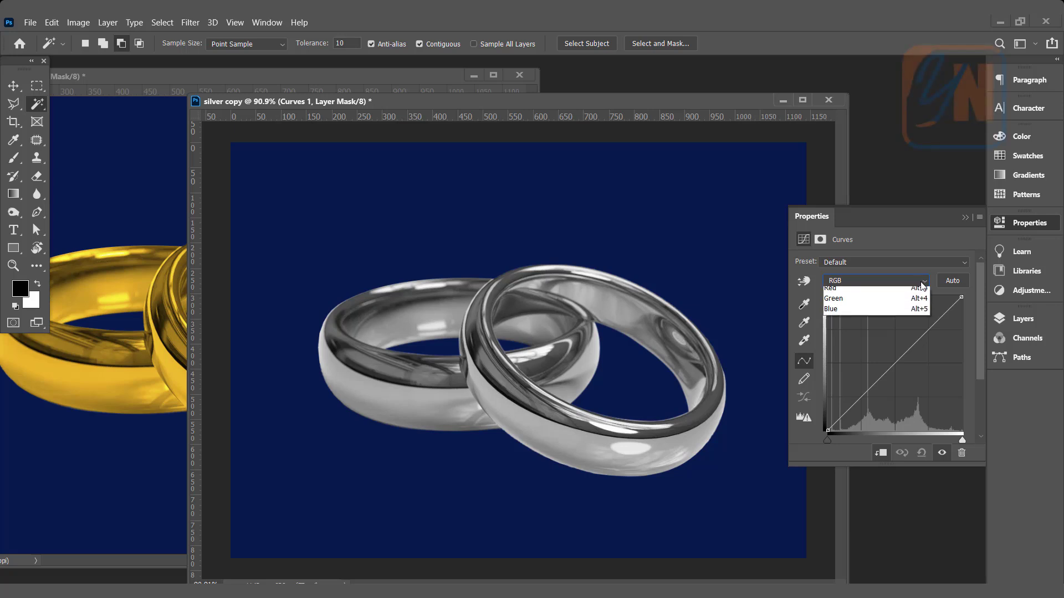
left_click(872, 304)
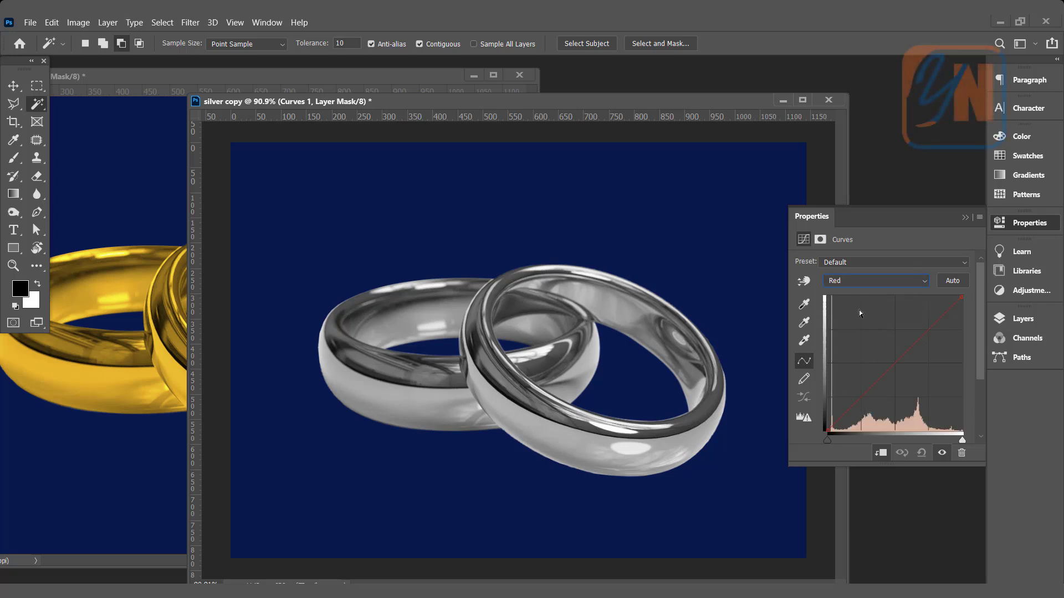
left_click_drag(895, 364, 881, 349)
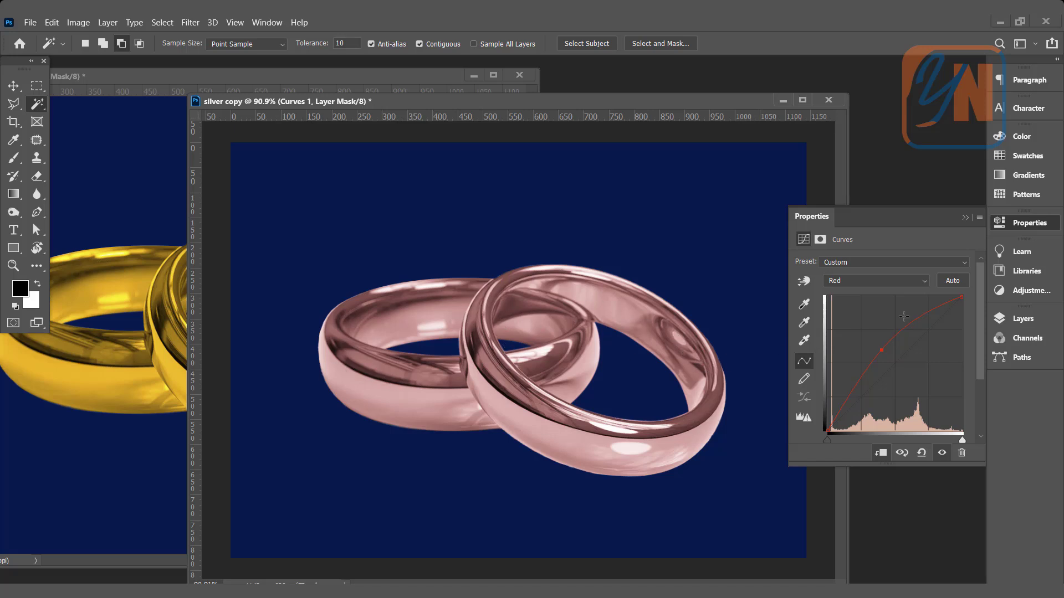
- Lower the Blue channel curve to turn the rings gold, then collapse Properties and reposition the window
left_click(923, 279)
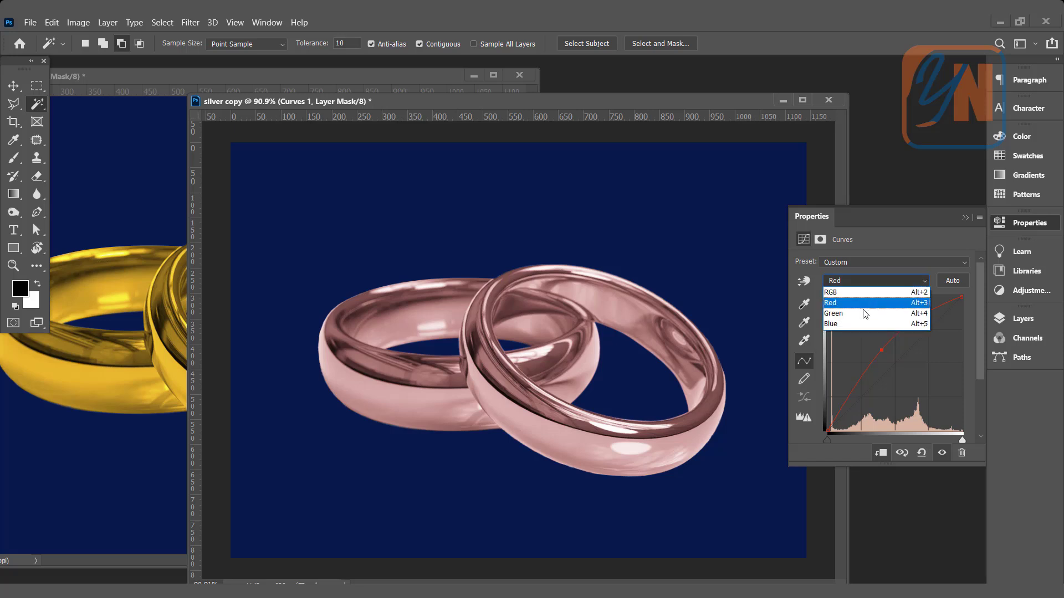
left_click(850, 325)
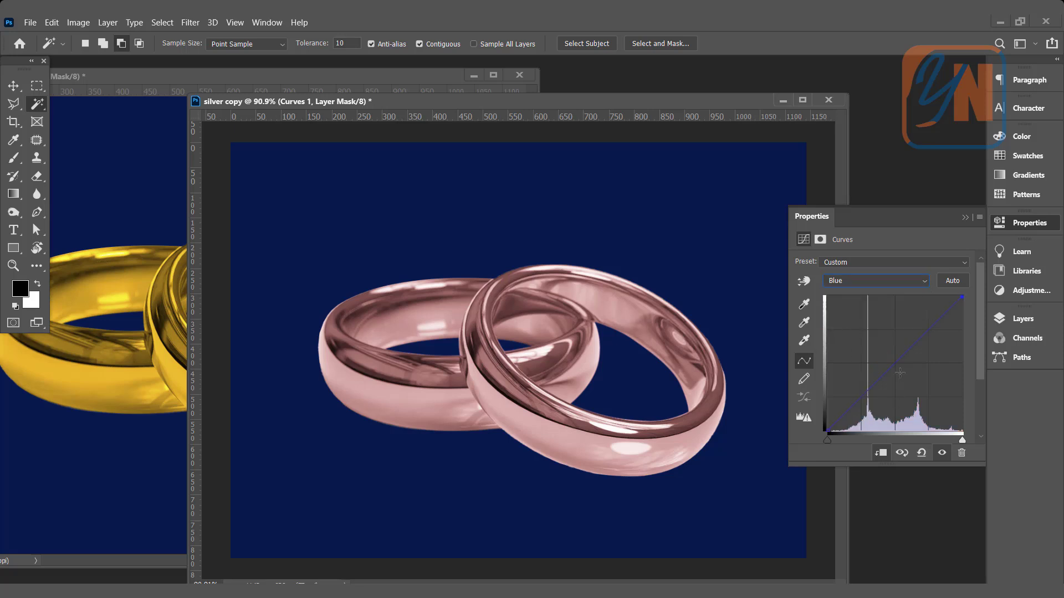
left_click_drag(894, 365, 927, 377)
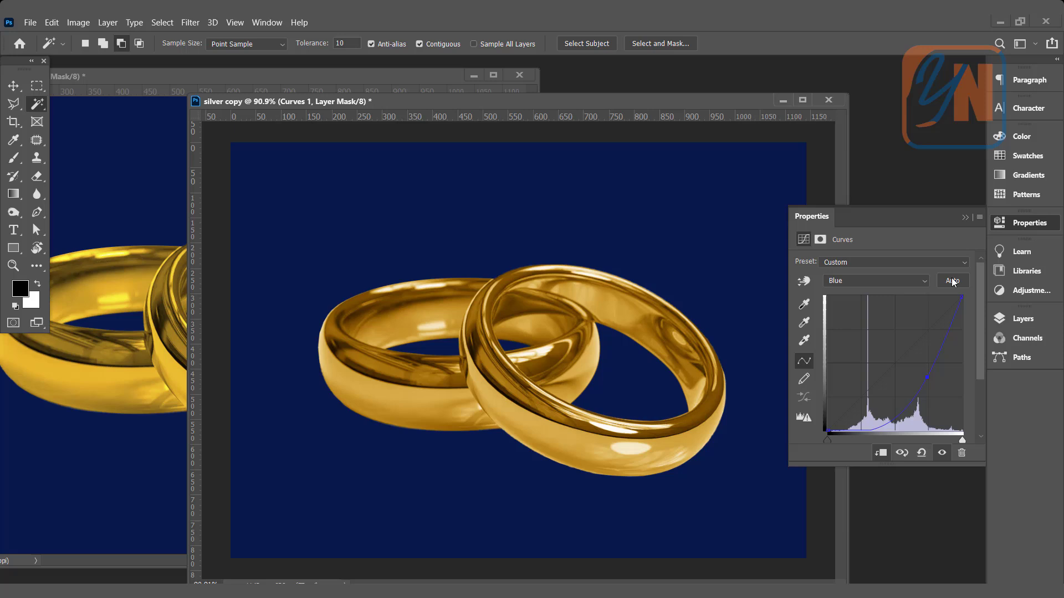
left_click(965, 217)
left_click_drag(490, 98, 611, 90)
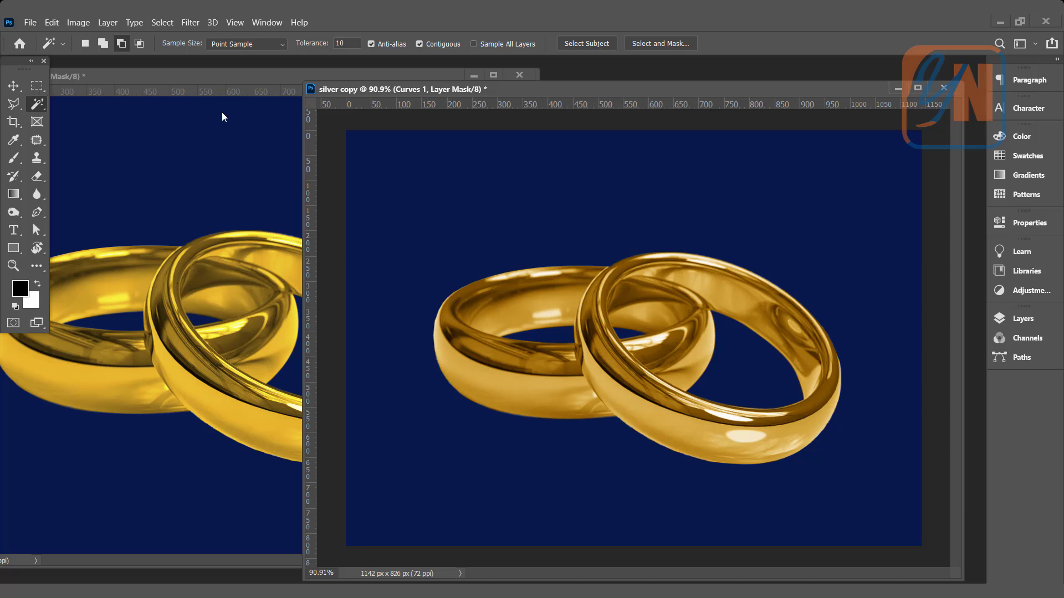
- In the original silver.jpg, shift the Hue/Saturation 1 layer's hue to +3
left_click(234, 78)
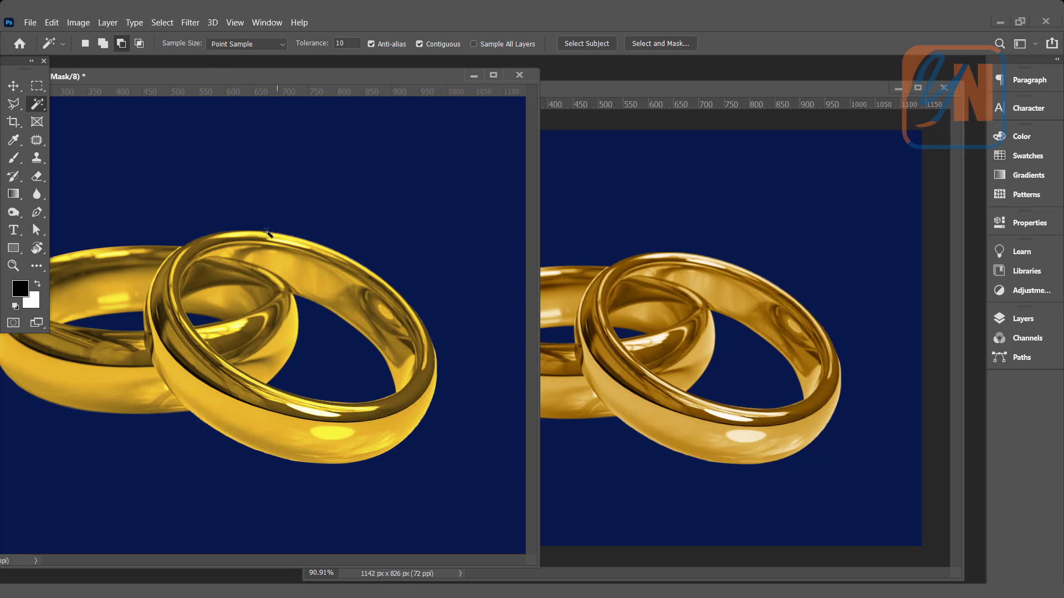
left_click(1022, 319)
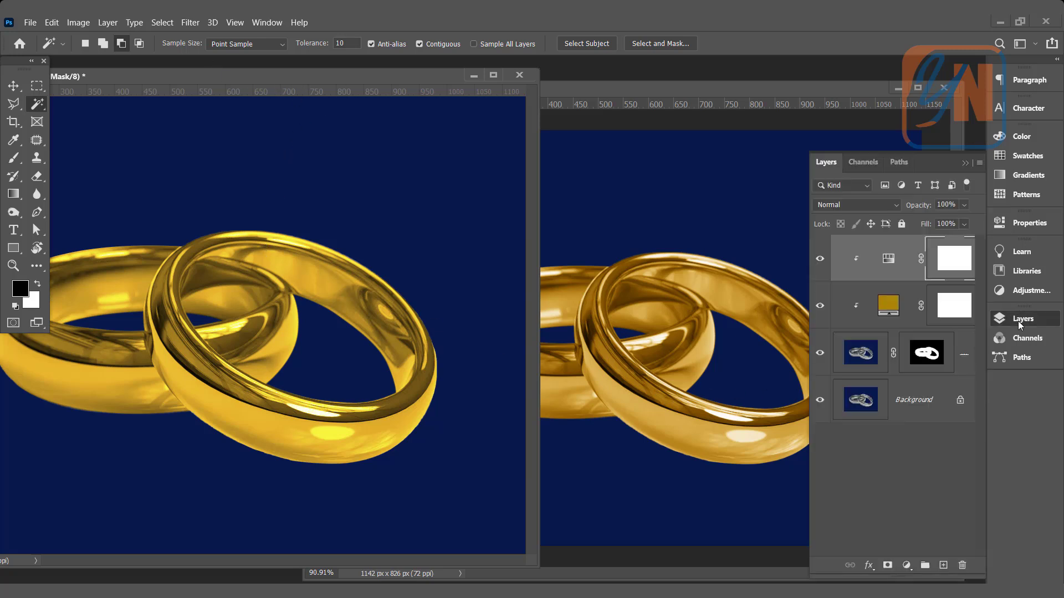
double_click(889, 259)
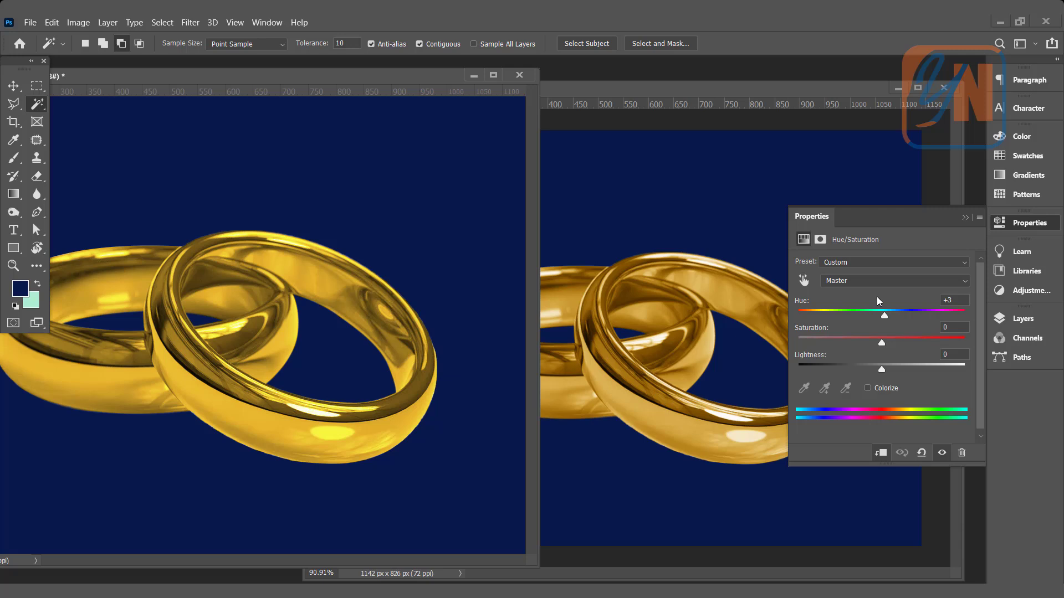
left_click_drag(881, 317, 881, 320)
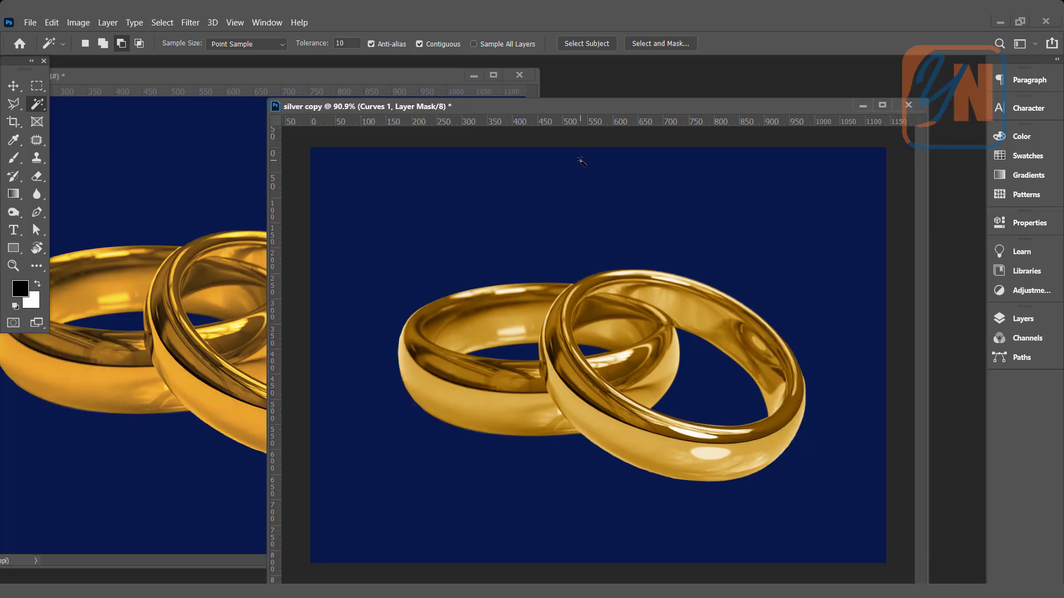